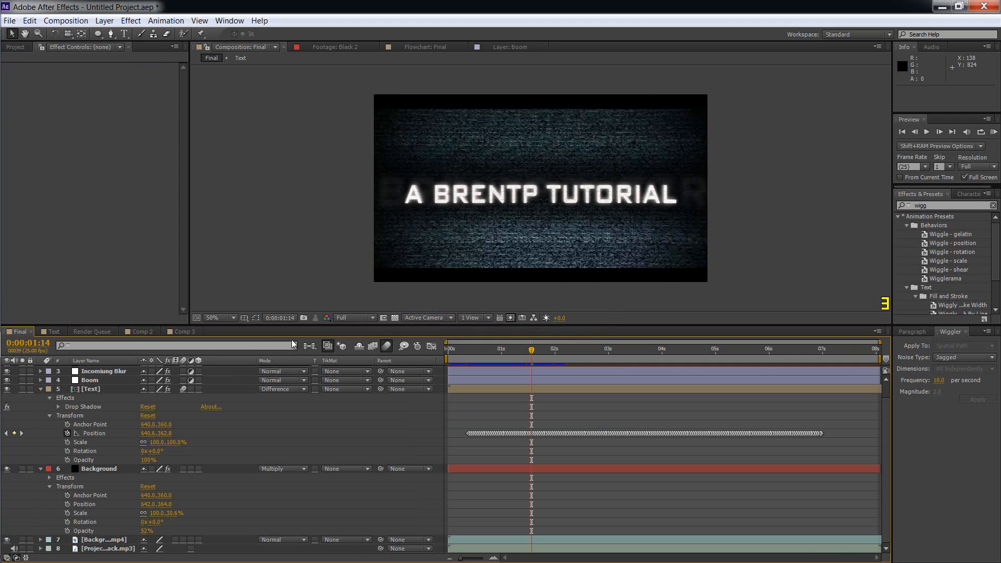
# - Add Background.mp4 to the empty Comp 3 composition as a layer starting at the first frame
pyautogui.click(172, 332)
pyautogui.click(15, 47)
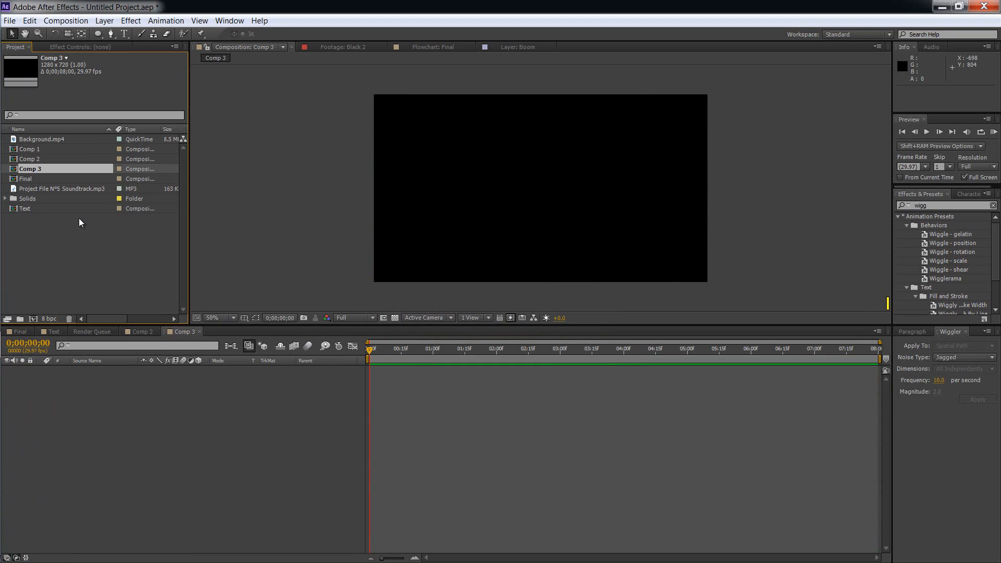
pyautogui.click(47, 139)
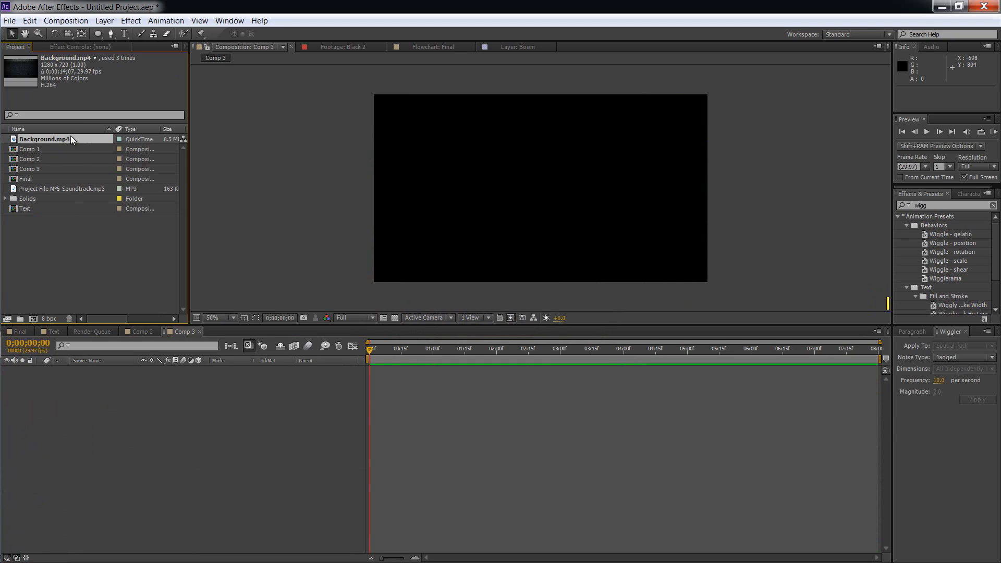
pyautogui.moveTo(47, 139); pyautogui.dragTo(132, 405)
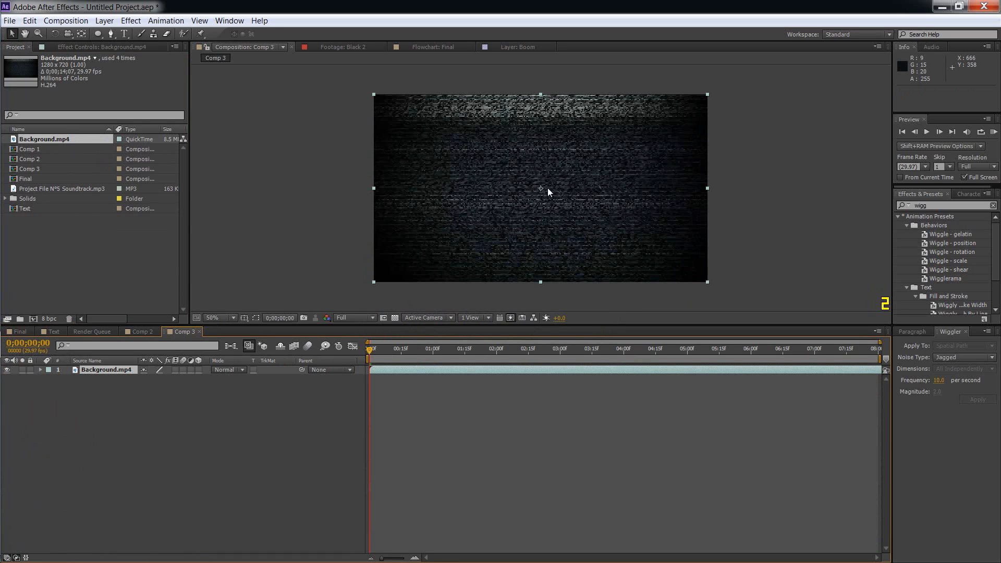
pyautogui.moveTo(371, 348)
pyautogui.mouseDown()
pyautogui.moveTo(633, 348)
pyautogui.moveTo(707, 332)
pyautogui.moveTo(840, 353)
pyautogui.moveTo(574, 367)
pyautogui.moveTo(369, 355)
pyautogui.mouseUp()
pyautogui.click(235, 434)
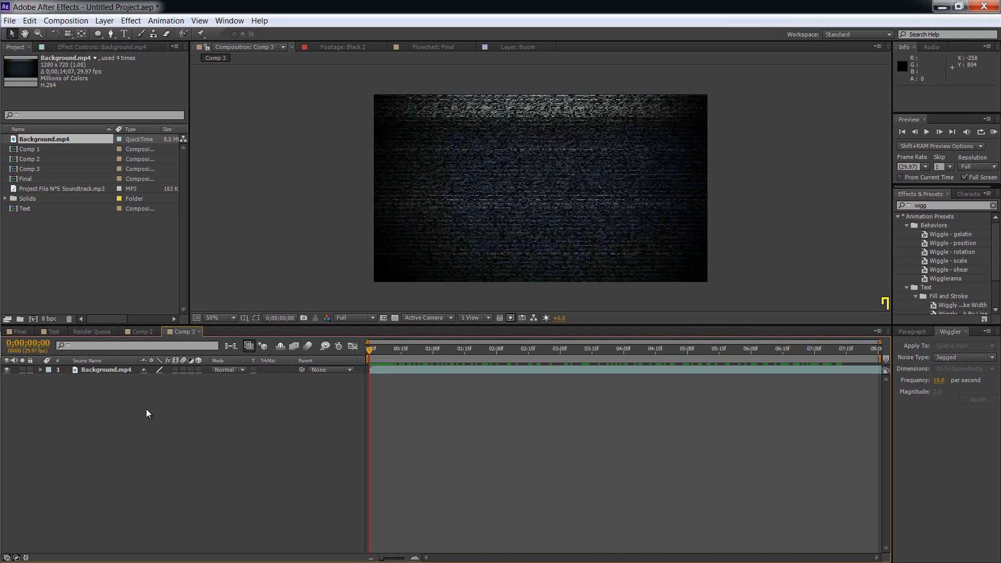
# - Create a black solid named Frame1 at composition size, 1280 x 720 px, above the background layer
pyautogui.hotkey('ctrl', 'y')
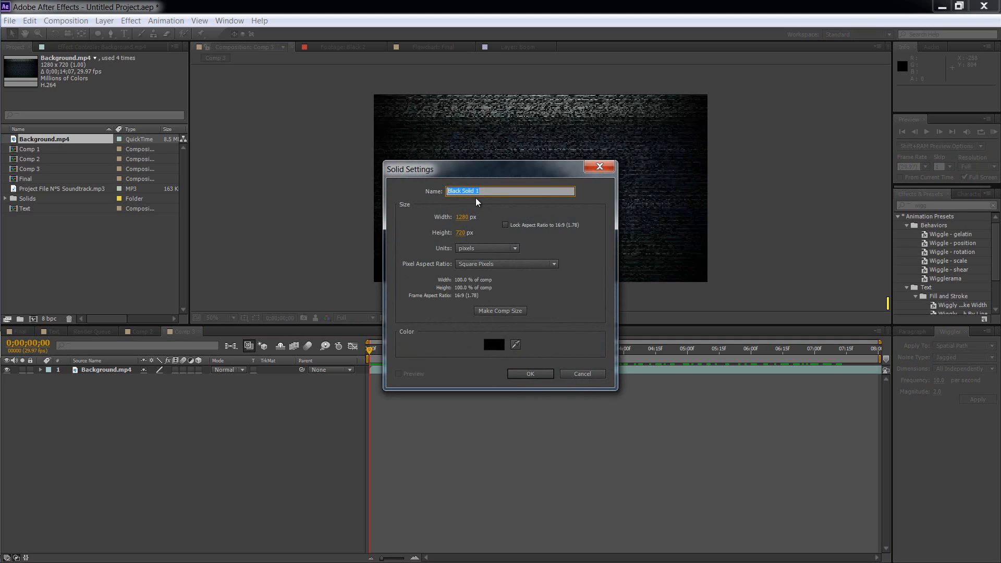
pyautogui.write('Frame1')
pyautogui.click(507, 310)
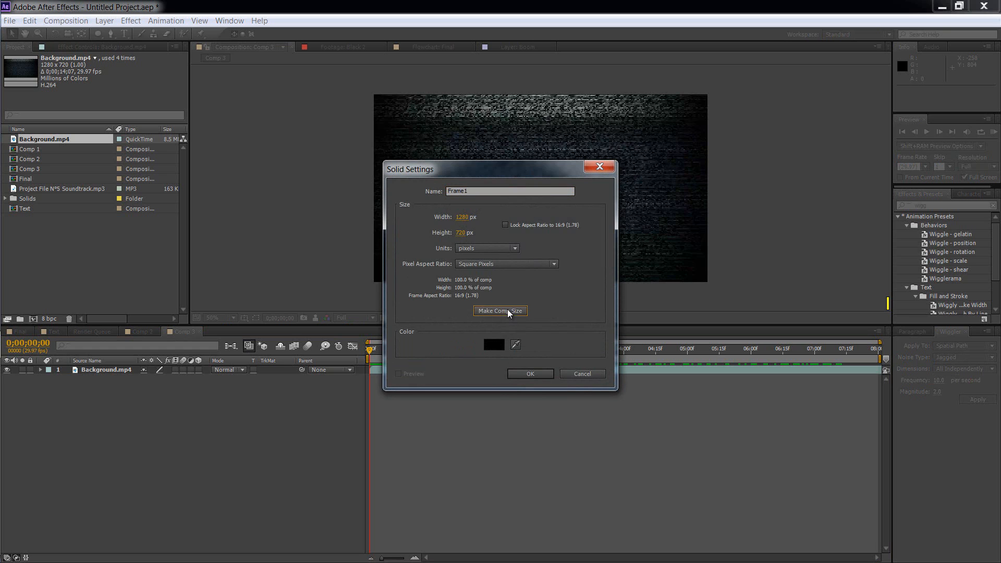
pyautogui.click(515, 373)
pyautogui.click(158, 412)
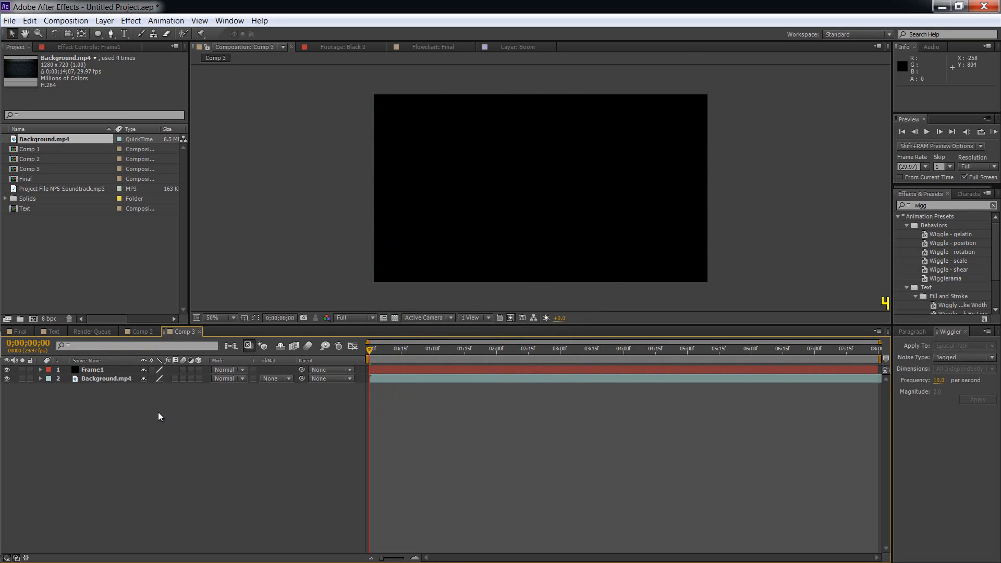
pyautogui.hotkey('ctrl', 'y')
pyautogui.click(571, 373)
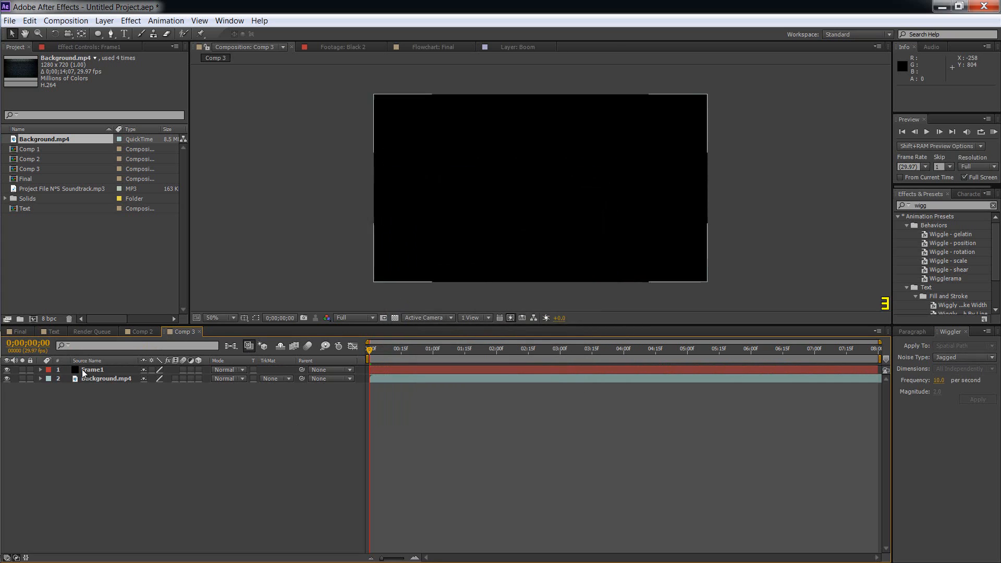
# - Change the label colour of the Frame1 layer to Blue
pyautogui.click(83, 373)
pyautogui.click(48, 370)
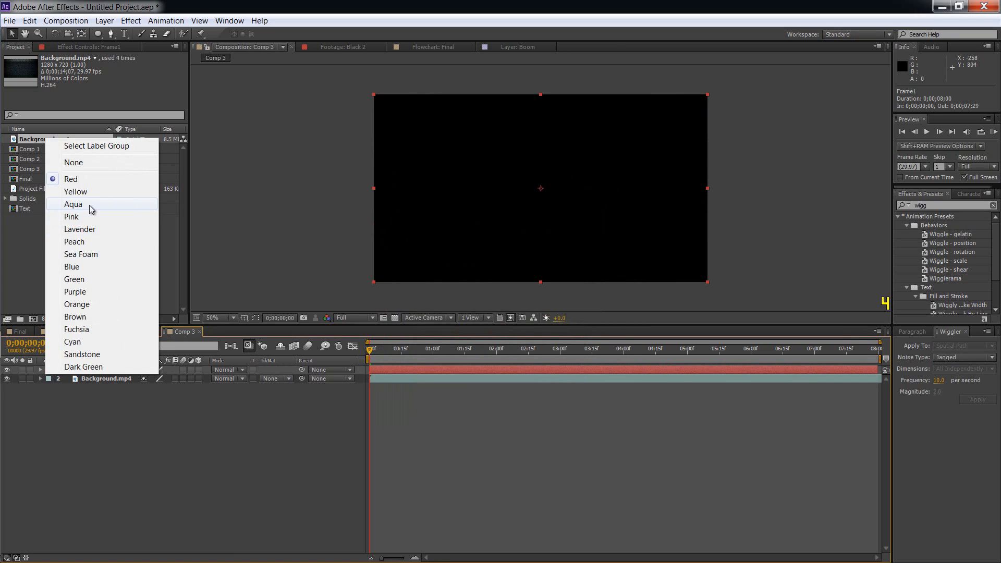
pyautogui.click(73, 204)
pyautogui.click(49, 370)
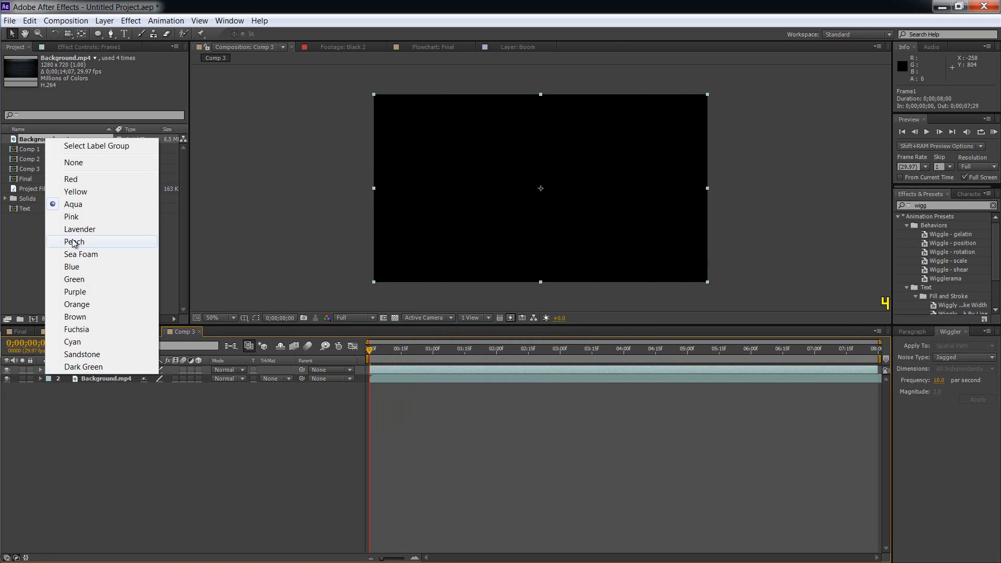
pyautogui.click(98, 268)
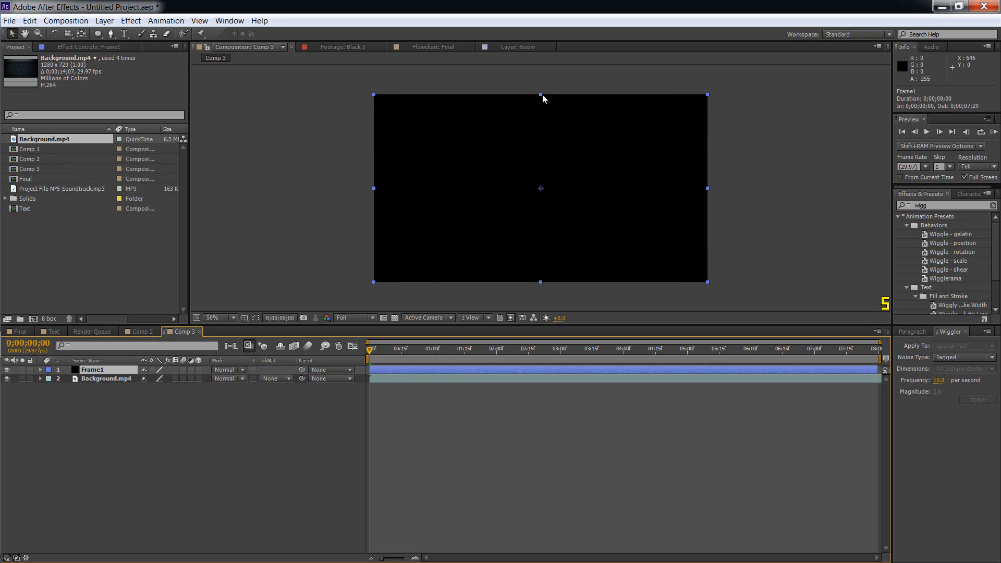
# - Flatten Frame1 to a bar about 17% of its height and place it along the frame's upper edge at about 640, 64
pyautogui.moveTo(540, 95); pyautogui.dragTo(539, 117)
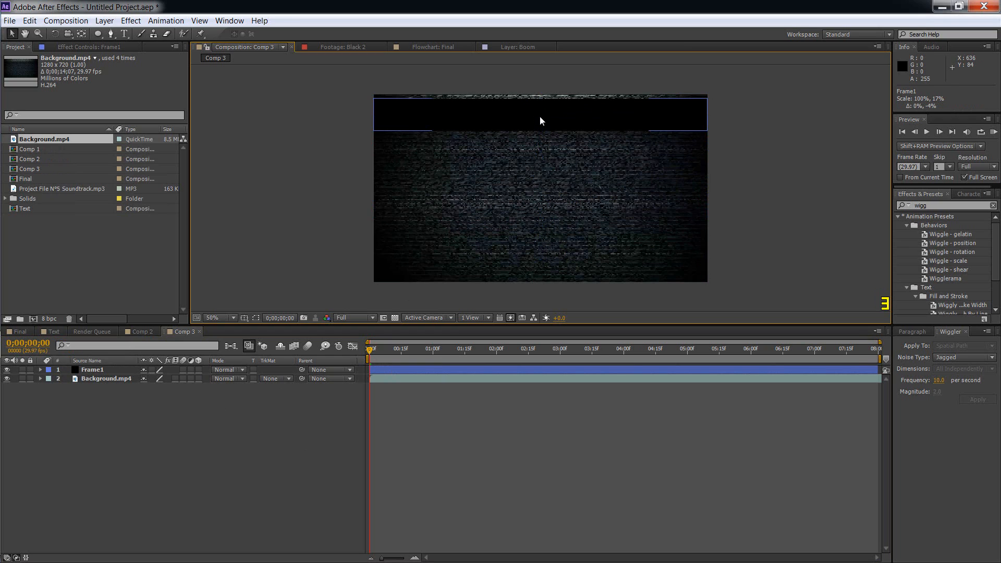
pyautogui.click(89, 371)
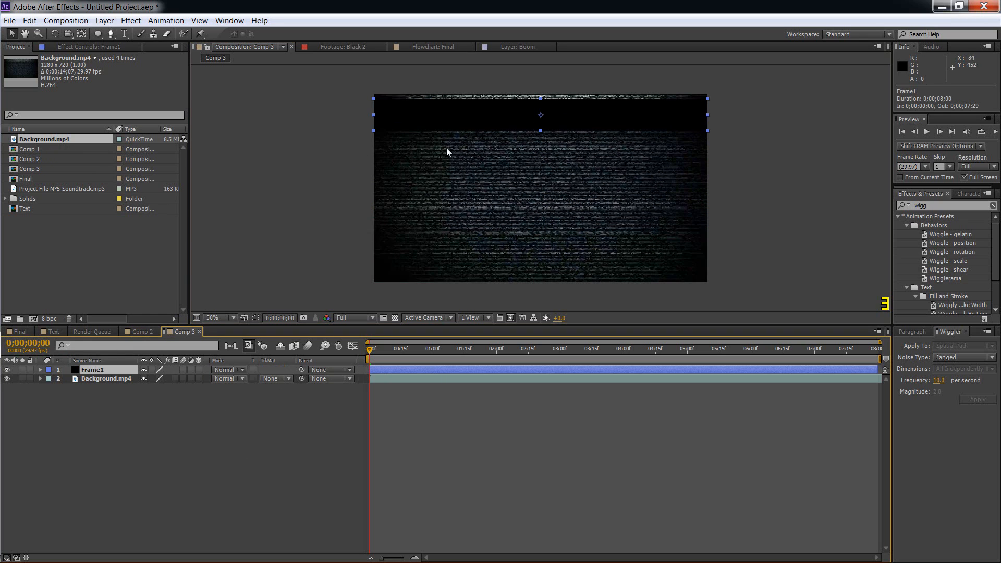
pyautogui.moveTo(540, 118)
pyautogui.mouseDown()
pyautogui.moveTo(540, 108)
pyautogui.moveTo(543, 117)
pyautogui.mouseUp()
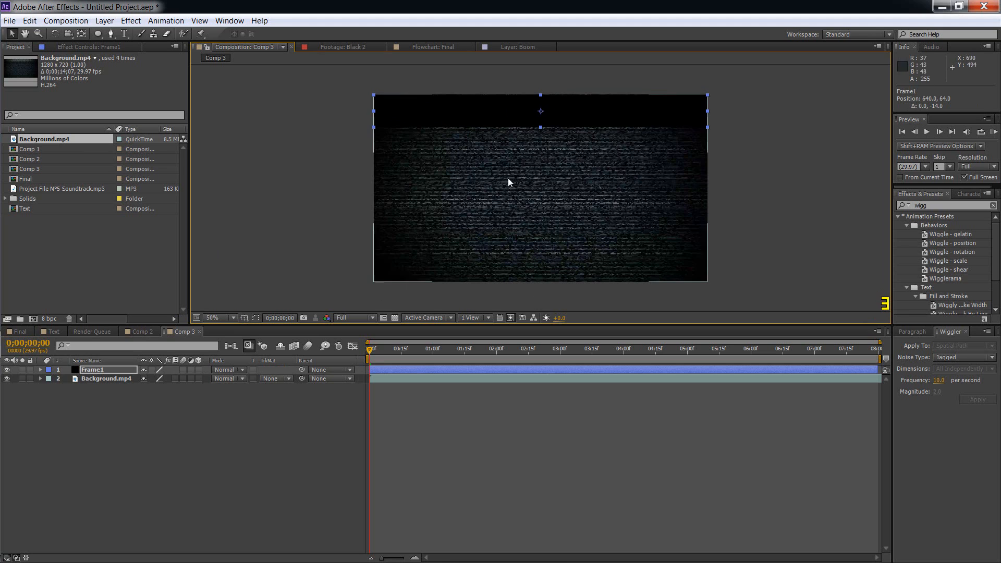
# - Duplicate the Frame1 bar and move the copy down to the frame's lower edge, at about 640, 662
pyautogui.hotkey('ctrl', 'd')
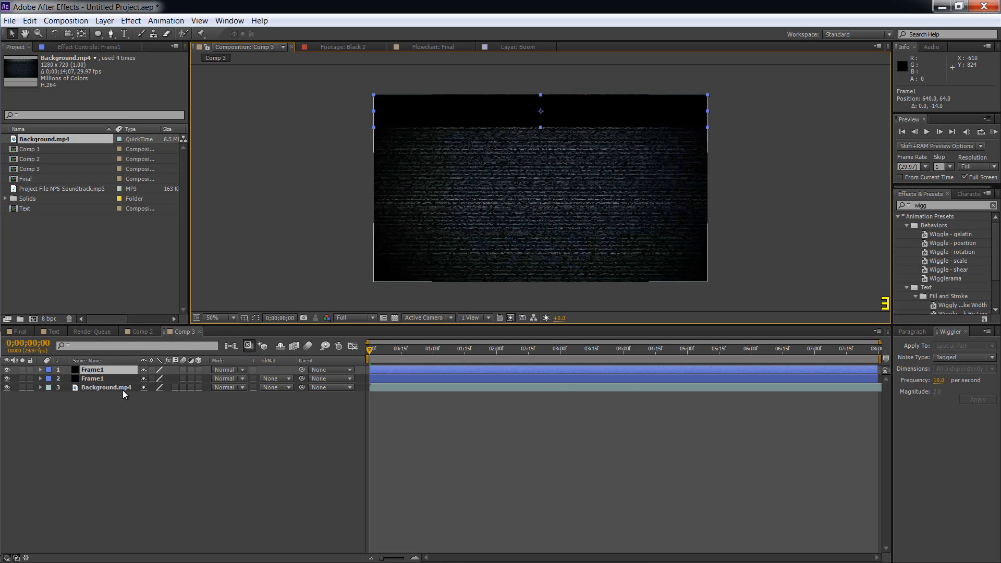
pyautogui.click(103, 372)
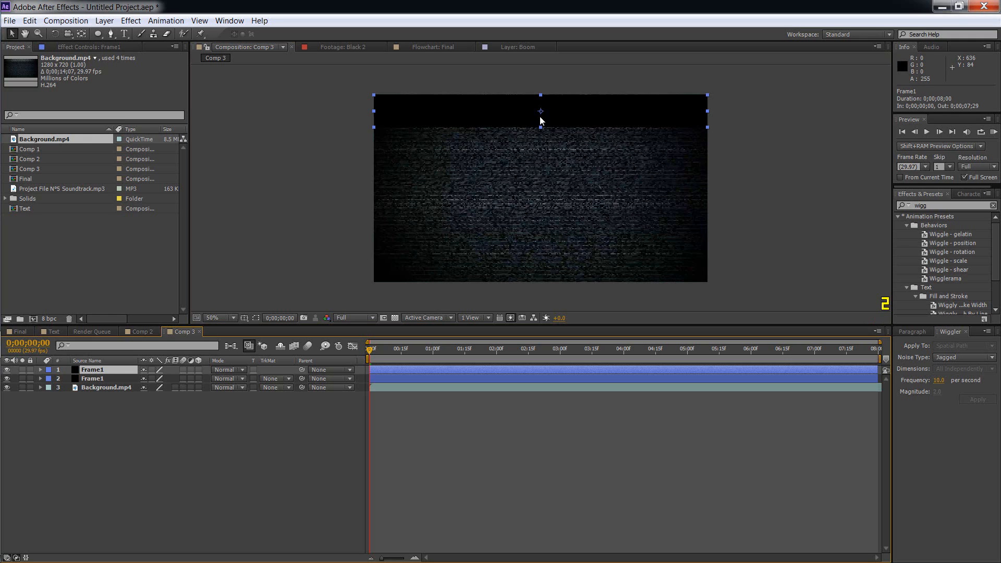
pyautogui.moveTo(542, 116); pyautogui.dragTo(544, 273)
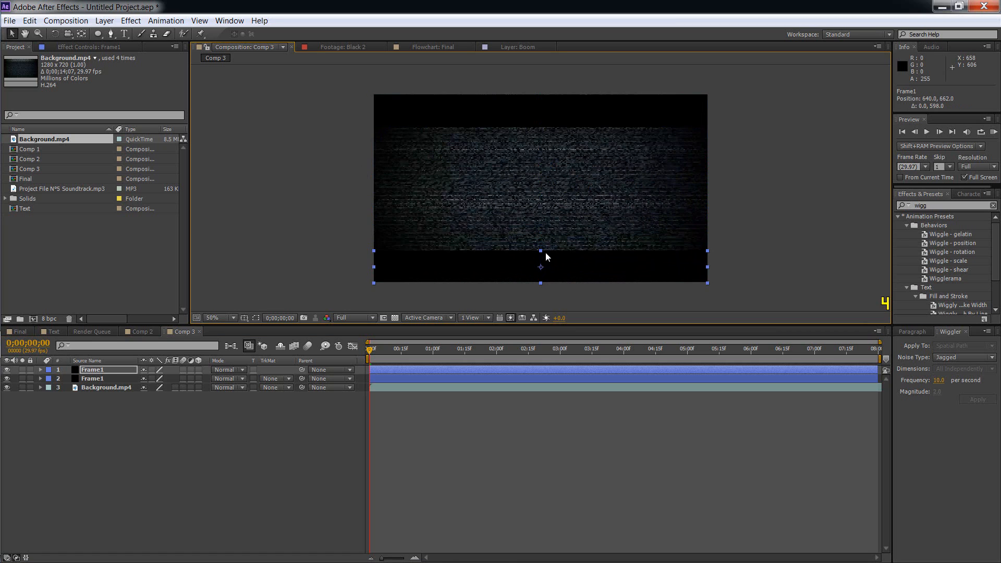
# - Rename the duplicated bar layer as Frame2
pyautogui.click(107, 370)
pyautogui.press('Return')
pyautogui.write('Frame')
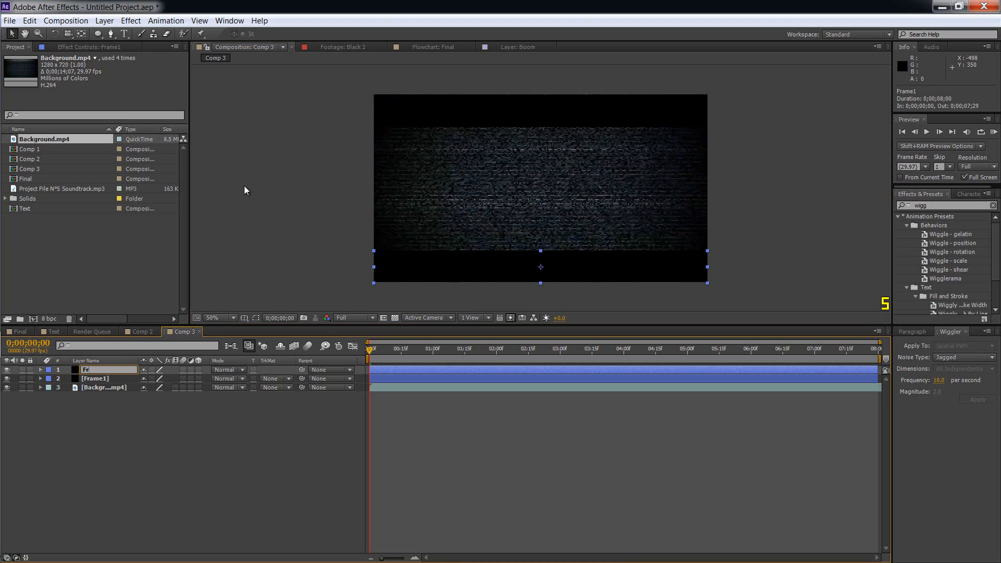
pyautogui.press('Return')
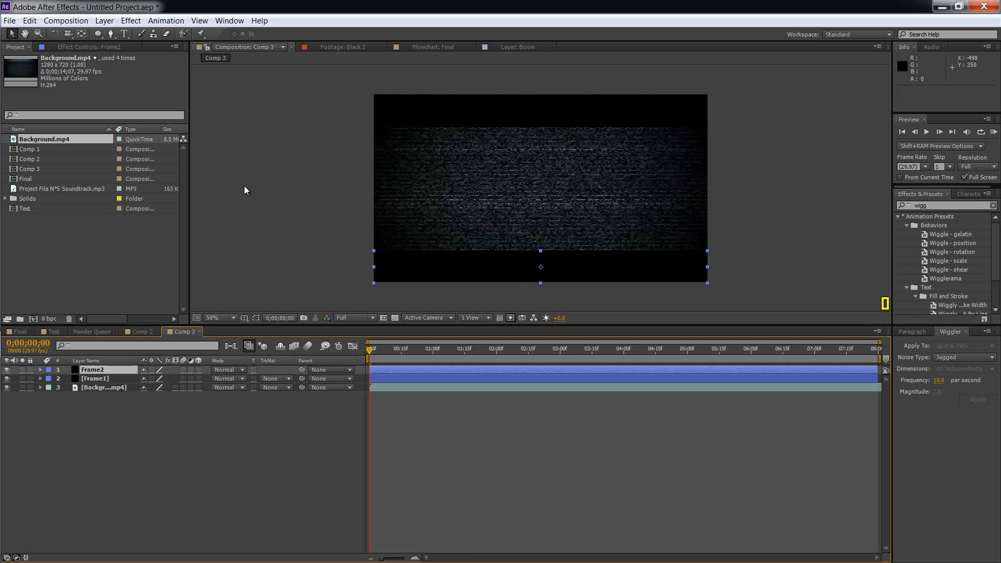
pyautogui.click(113, 414)
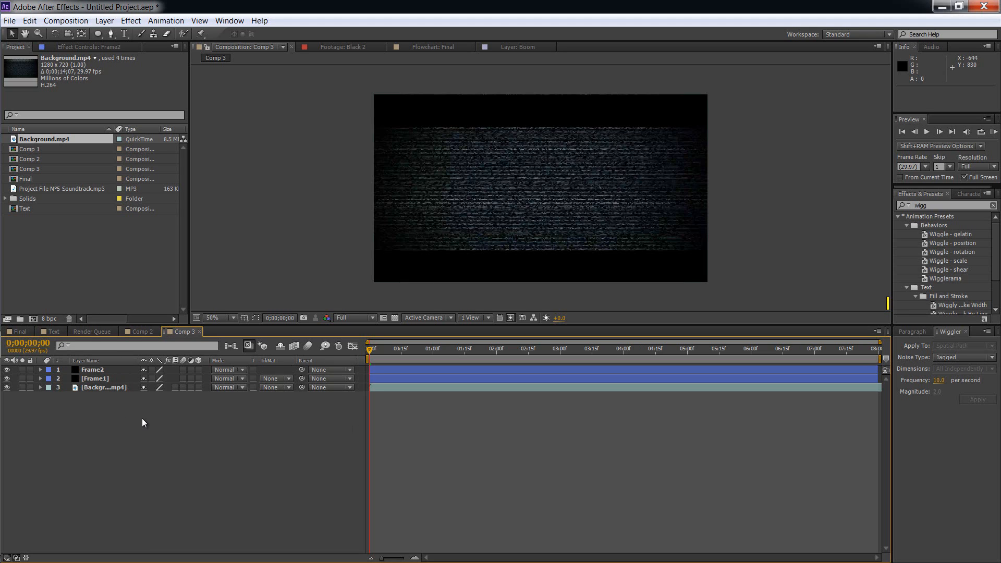
# - Look over the Text and Final compositions, and place the Text composition in Comp 3 between Frame1 and the background video
pyautogui.click(53, 331)
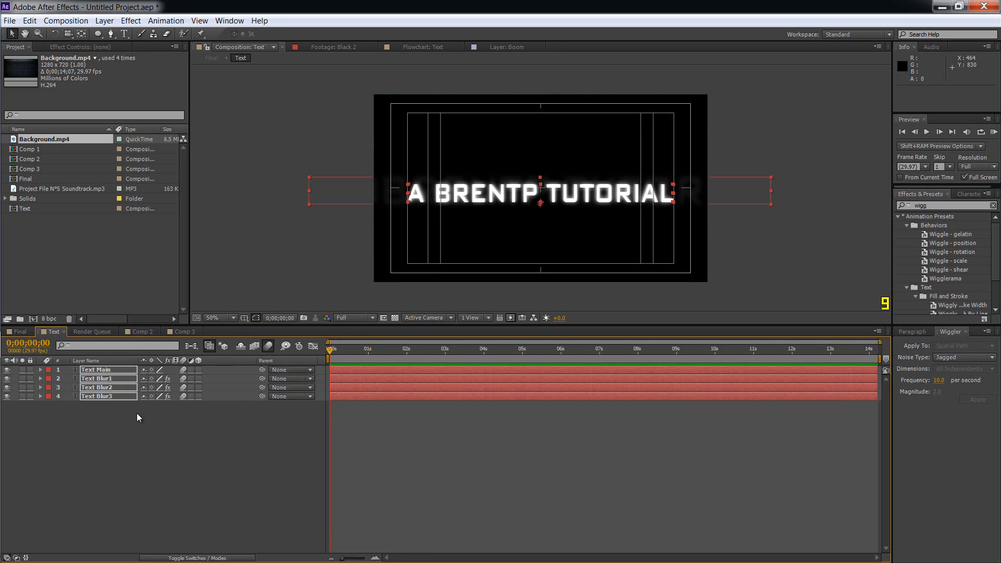
pyautogui.moveTo(137, 413); pyautogui.dragTo(101, 371)
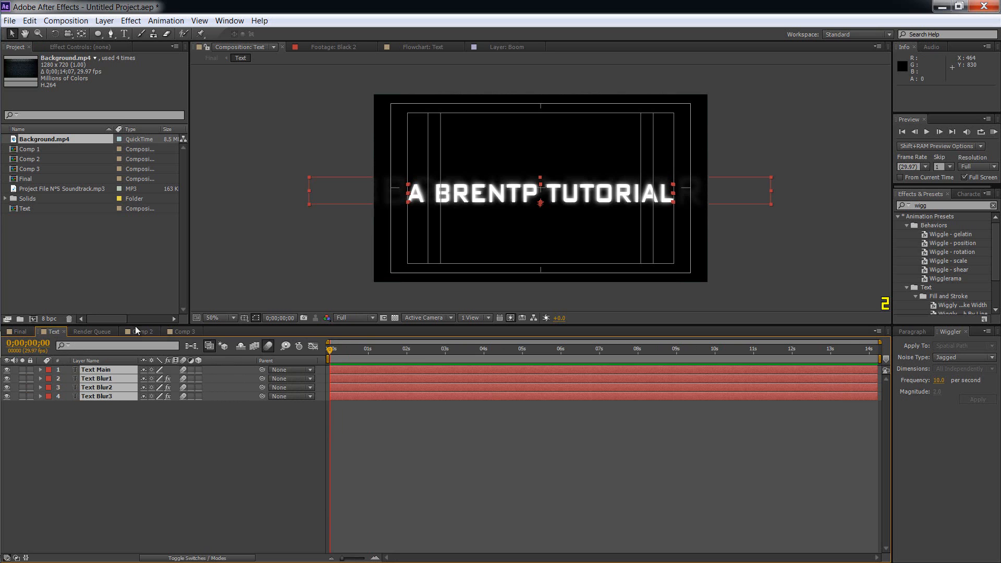
pyautogui.click(185, 331)
pyautogui.click(17, 330)
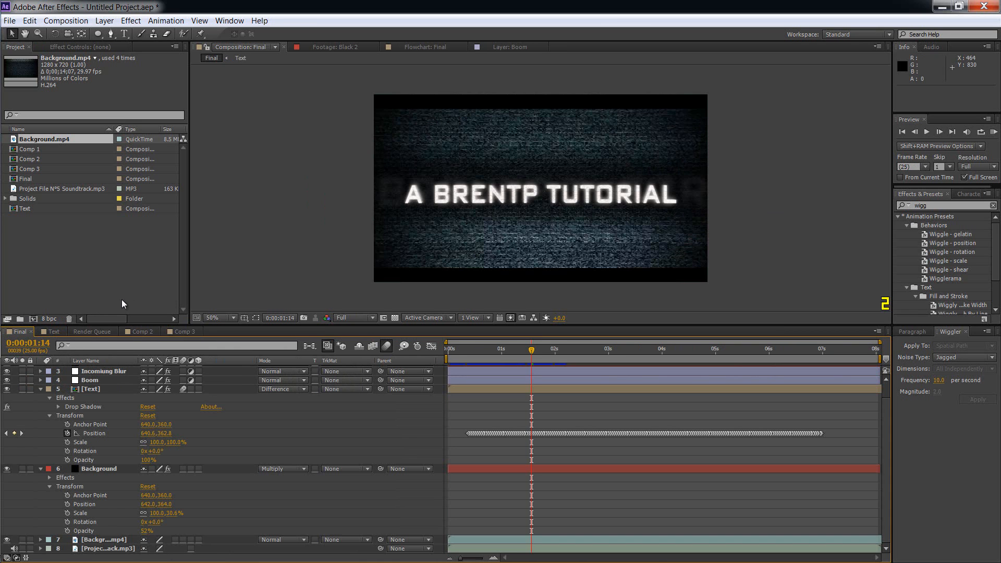
pyautogui.moveTo(25, 208); pyautogui.dragTo(100, 386)
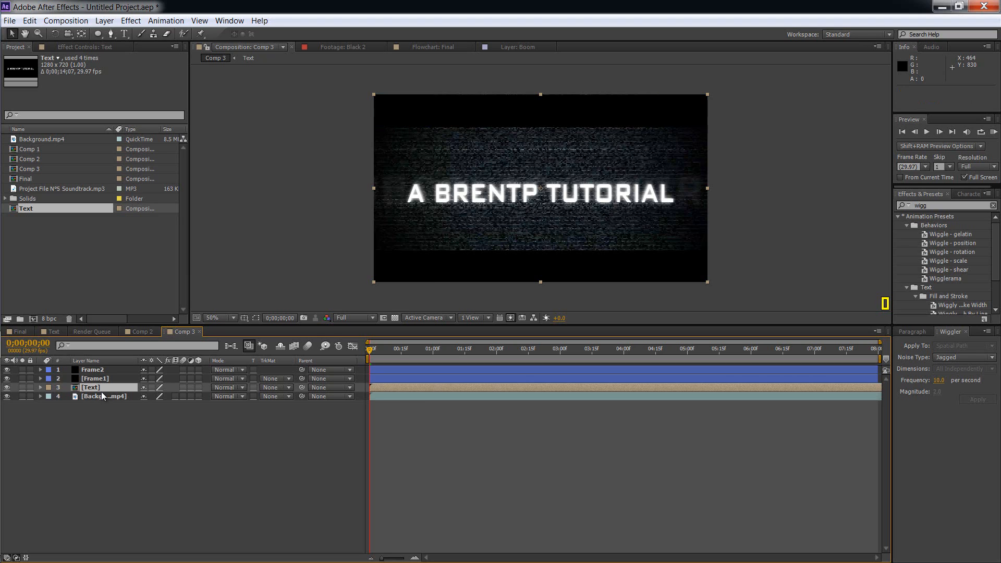
# - Examine the Text Main layer and the Gaussian Blur settings of Text Blur1 in the Text composition
pyautogui.click(57, 331)
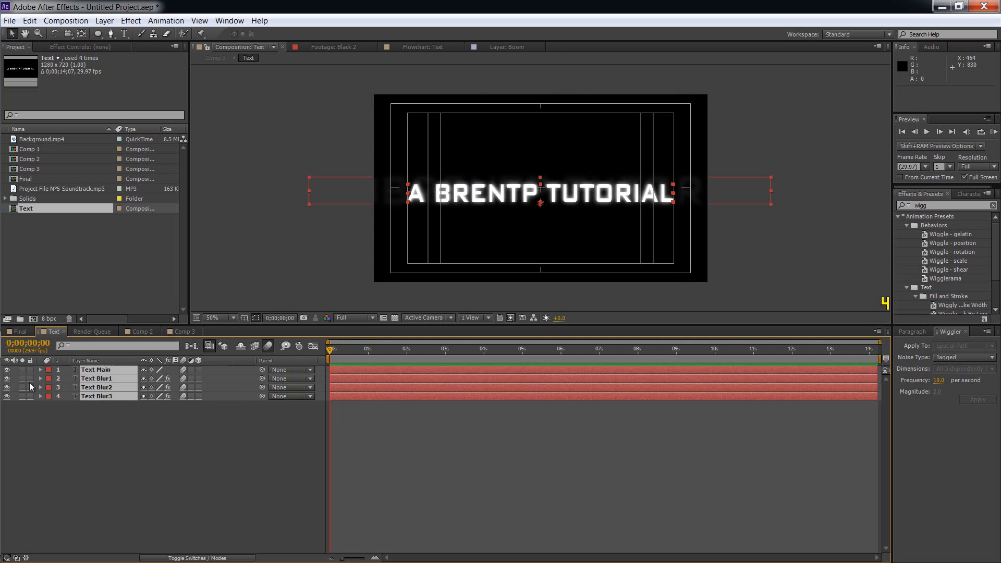
pyautogui.click(127, 457)
pyautogui.click(106, 371)
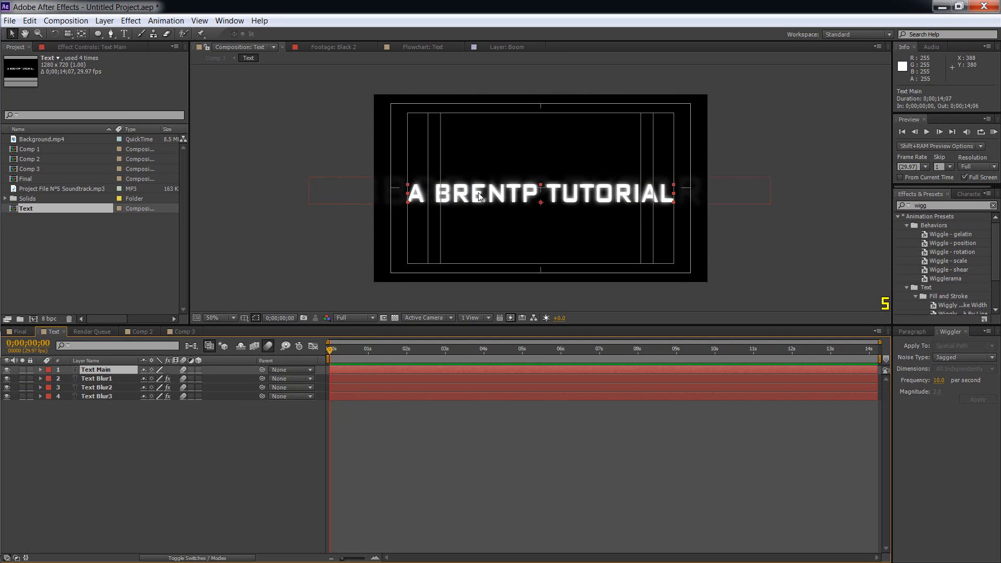
pyautogui.click(78, 379)
pyautogui.click(40, 379)
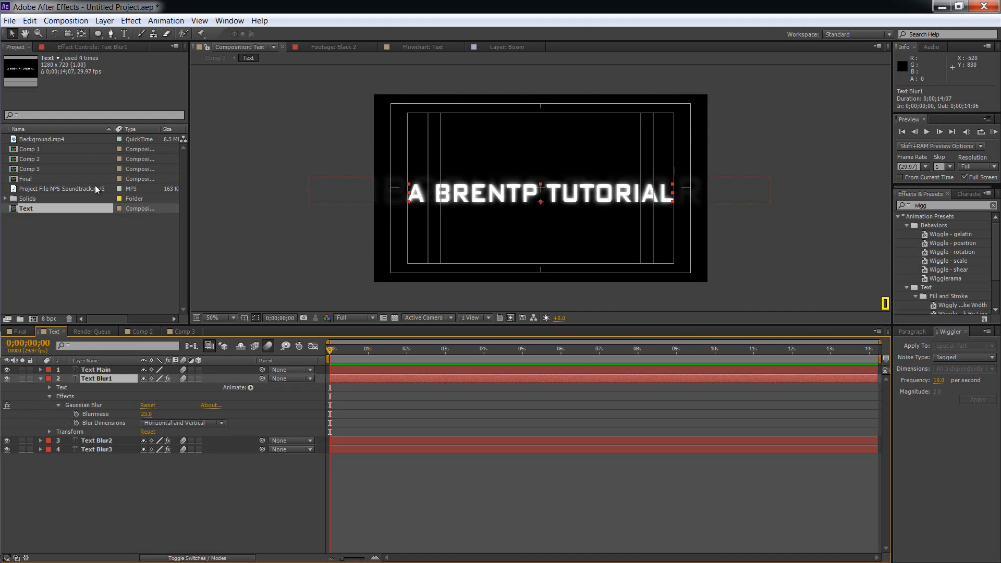
pyautogui.click(131, 21)
pyautogui.moveTo(172, 104)
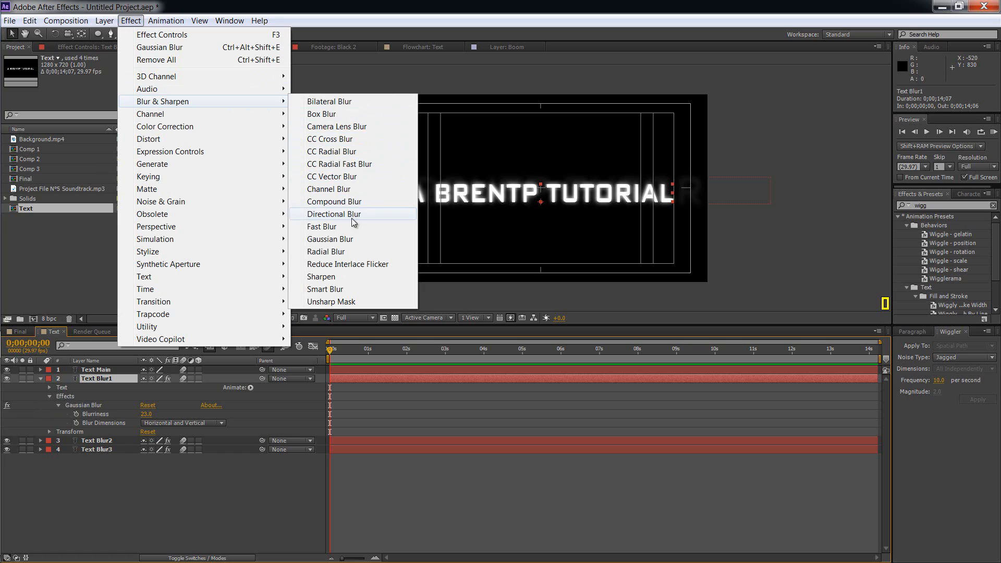
pyautogui.click(178, 517)
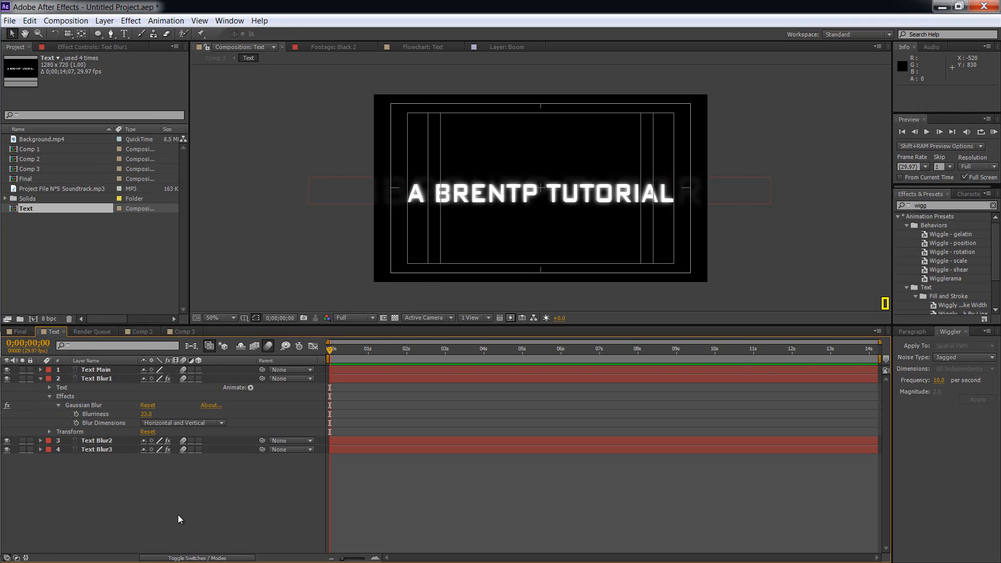
pyautogui.press('2')
pyautogui.click(49, 397)
pyautogui.click(41, 379)
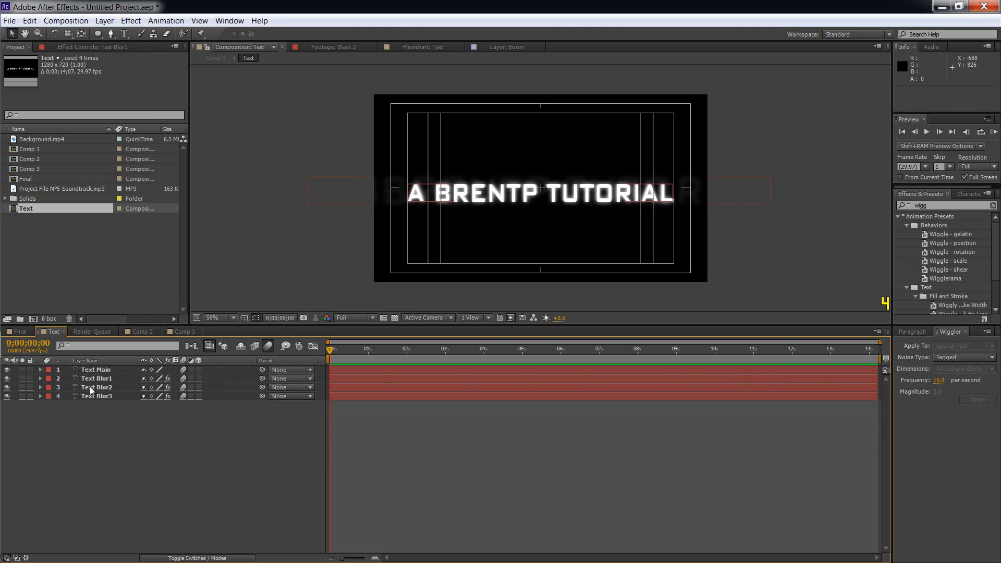
# - Examine the direction and blur length of the Directional Blur on the Text Blur2 layer
pyautogui.click(40, 387)
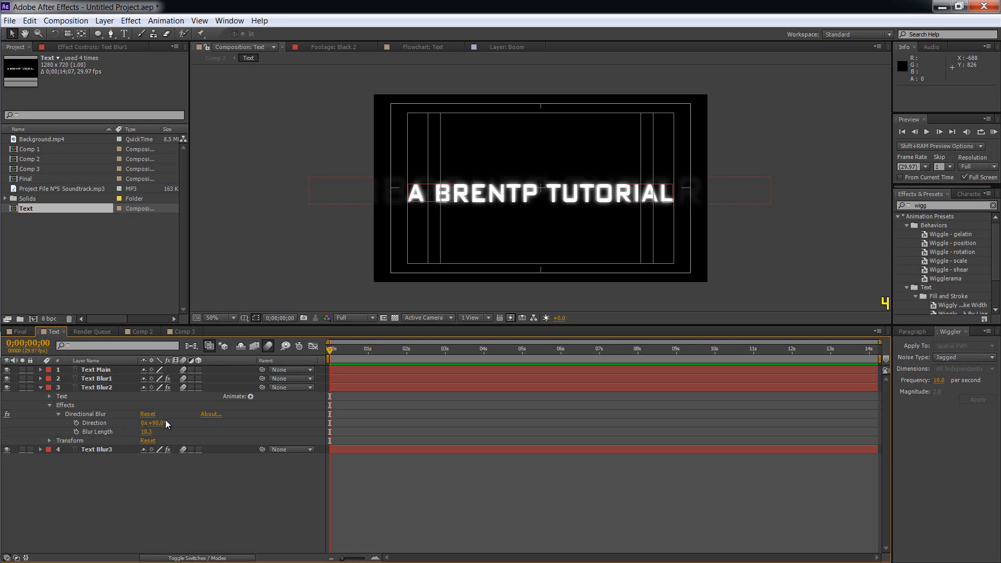
pyautogui.click(145, 432)
pyautogui.write('10')
pyautogui.press('Return')
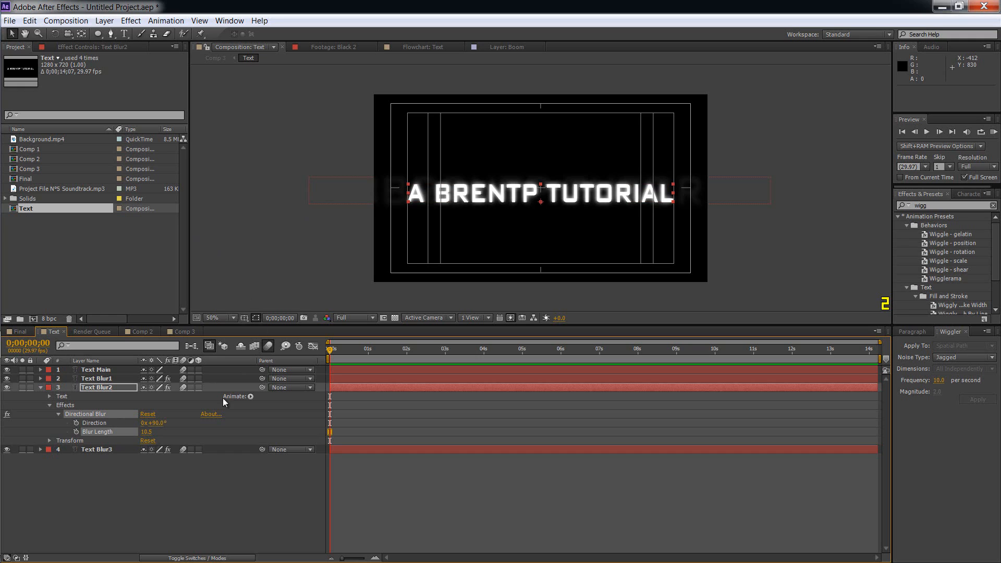
pyautogui.click(59, 414)
pyautogui.click(40, 389)
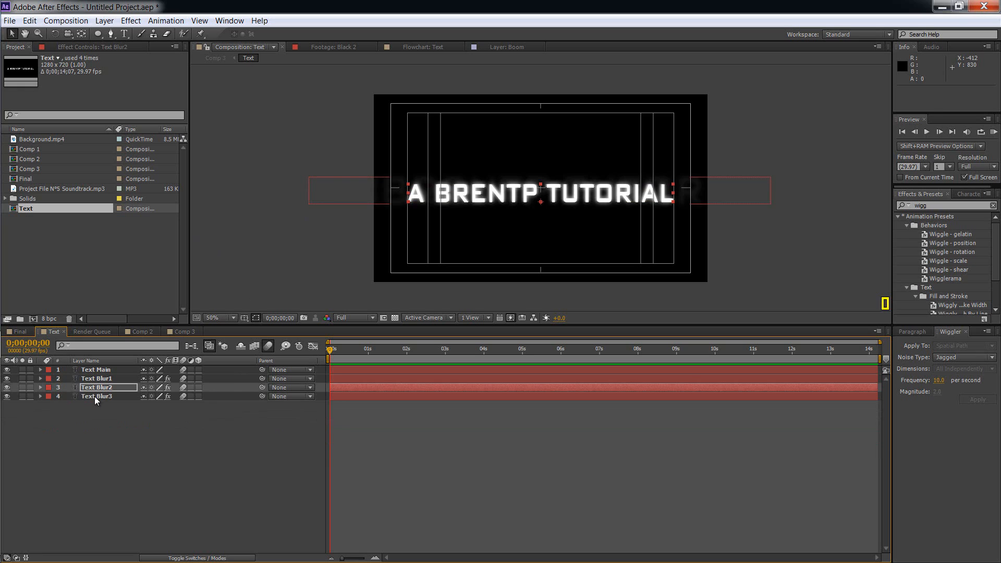
# - Examine the Gaussian Blur and Transform settings of the Text Blur3 layer
pyautogui.click(96, 396)
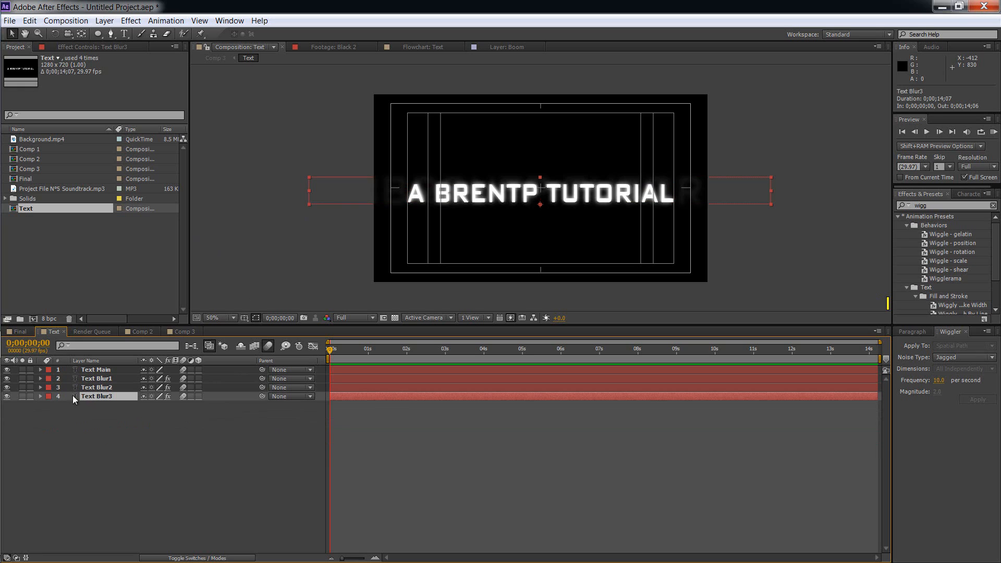
pyautogui.click(40, 396)
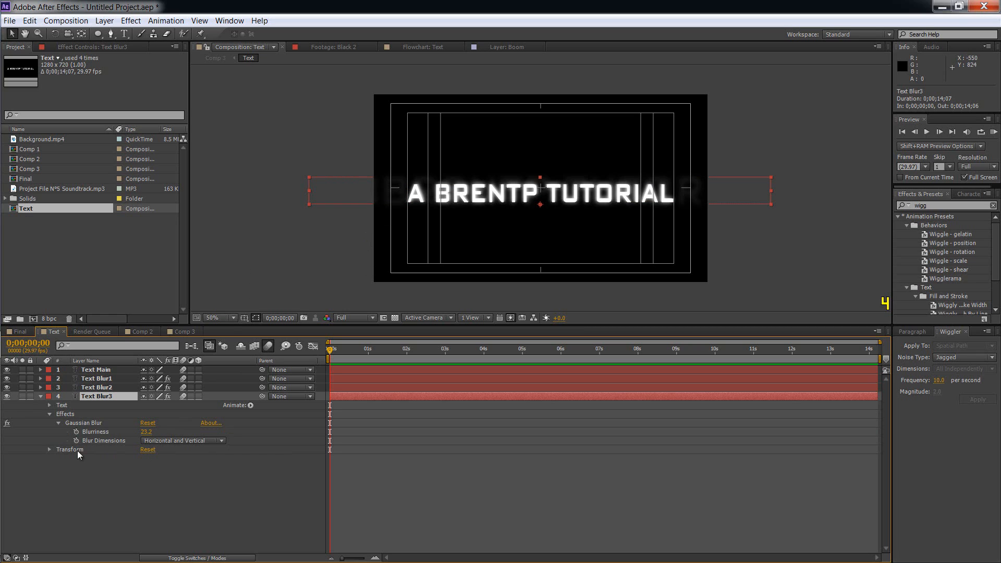
pyautogui.click(49, 452)
pyautogui.click(49, 450)
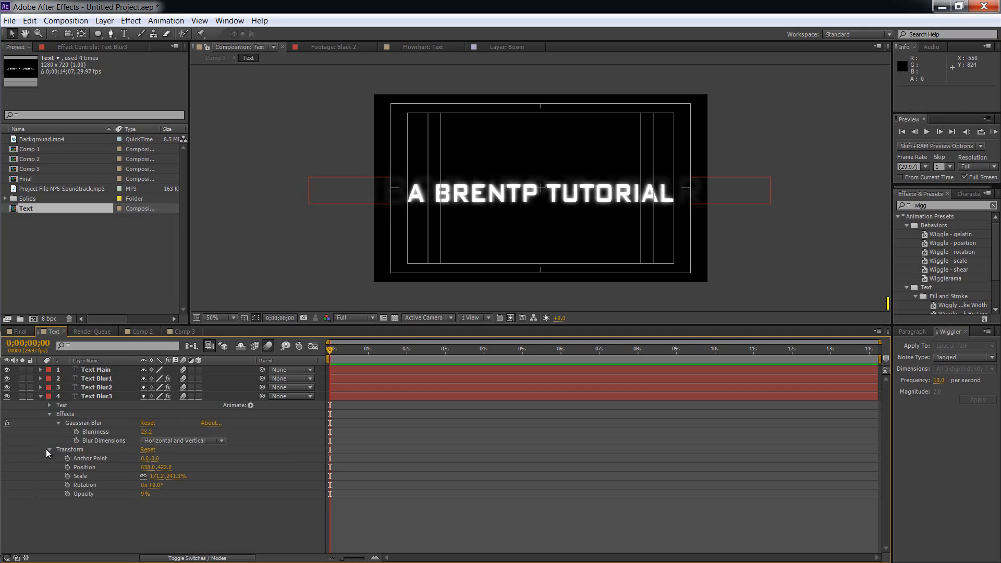
# - Try opacities of 15% and 100% on the Text Blur3 layer
pyautogui.click(142, 494)
pyautogui.write('15')
pyautogui.click(148, 509)
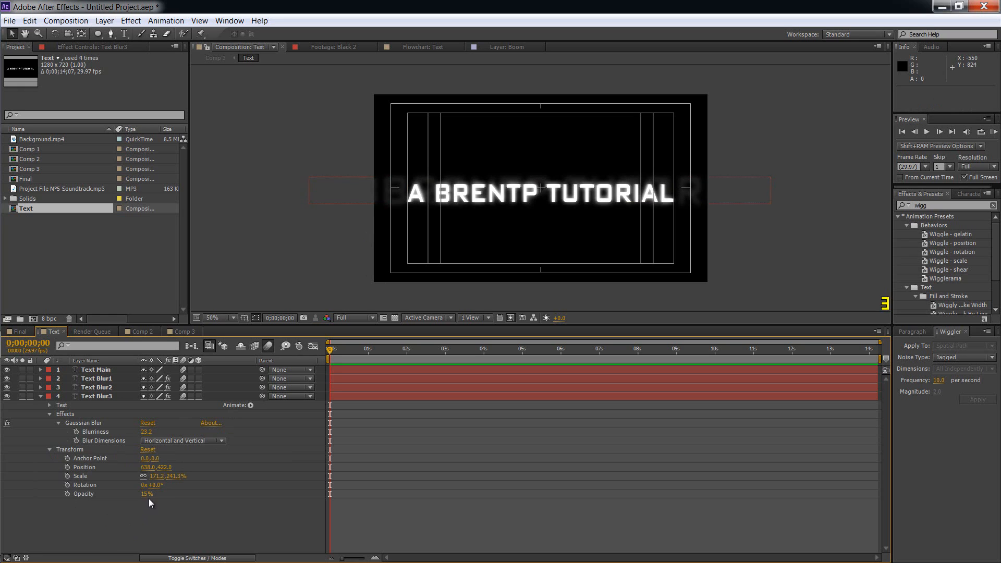
pyautogui.moveTo(146, 494); pyautogui.dragTo(252, 487)
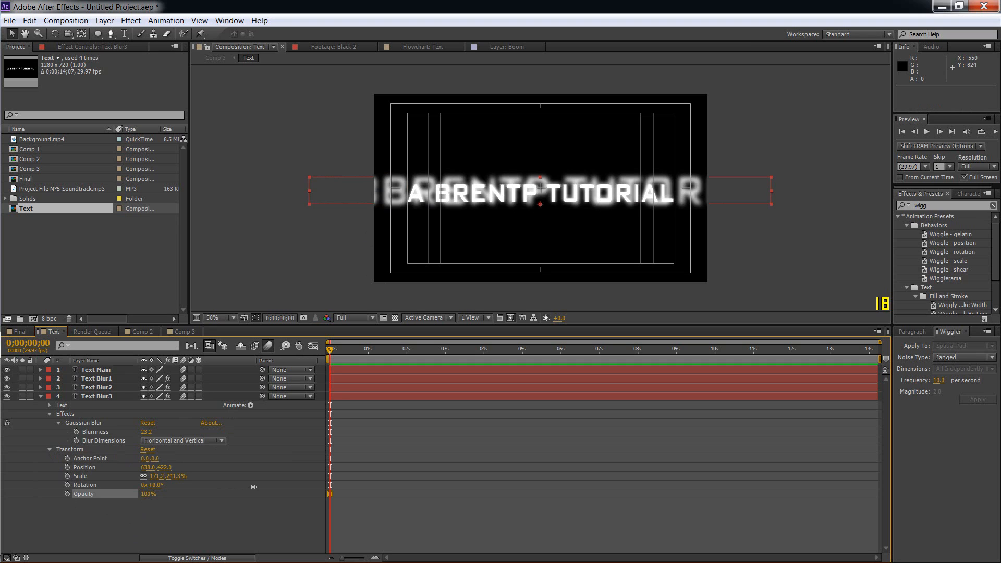
pyautogui.moveTo(253, 487); pyautogui.dragTo(253, 487)
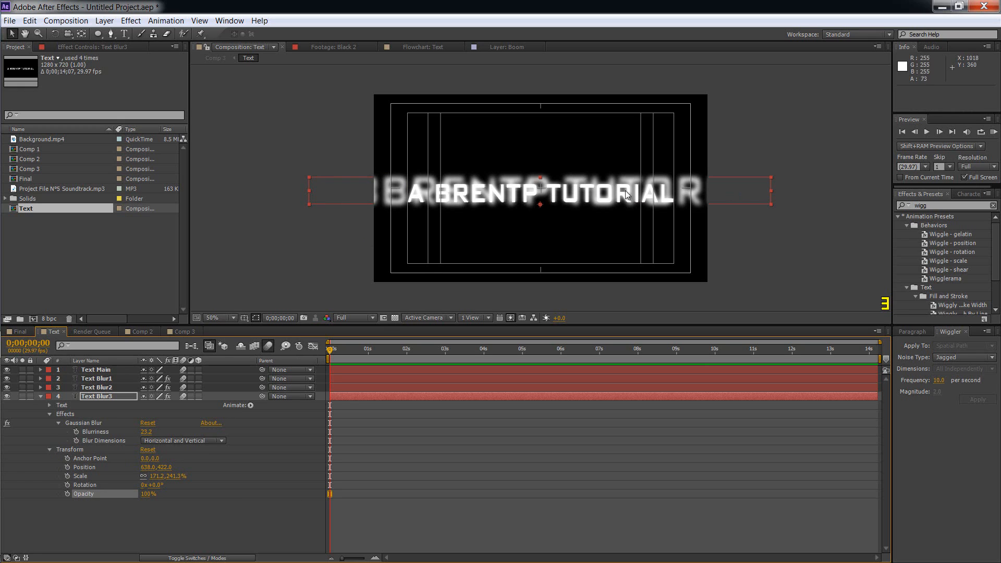
# - Set the Text Blur3 layer's opacity to 10%
pyautogui.click(146, 498)
pyautogui.write('10')
pyautogui.press('Return')
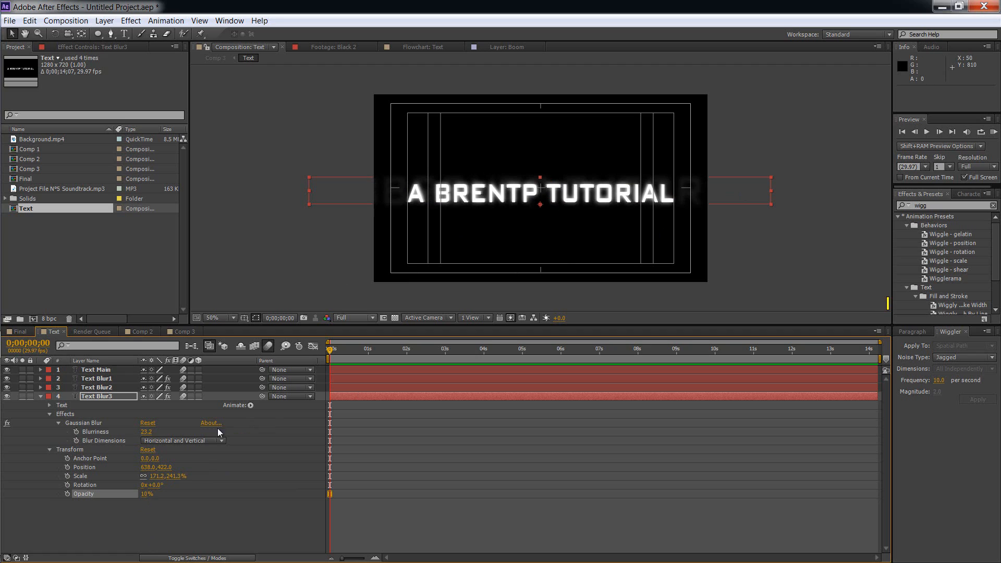
# - Review the property groups of the Text Blur2 and Text Blur3 layers, leaving both collapsed
pyautogui.click(40, 396)
pyautogui.click(40, 387)
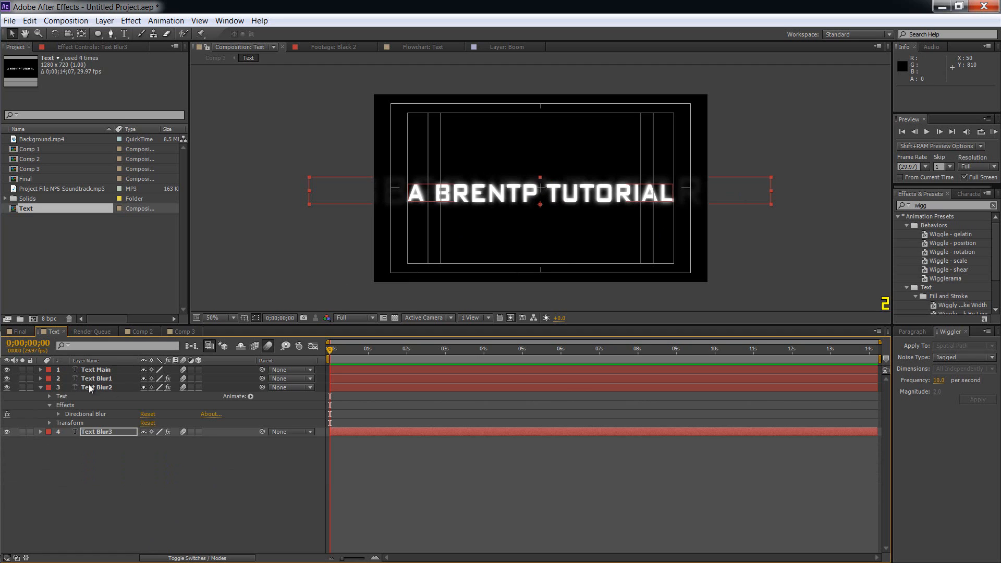
pyautogui.click(40, 387)
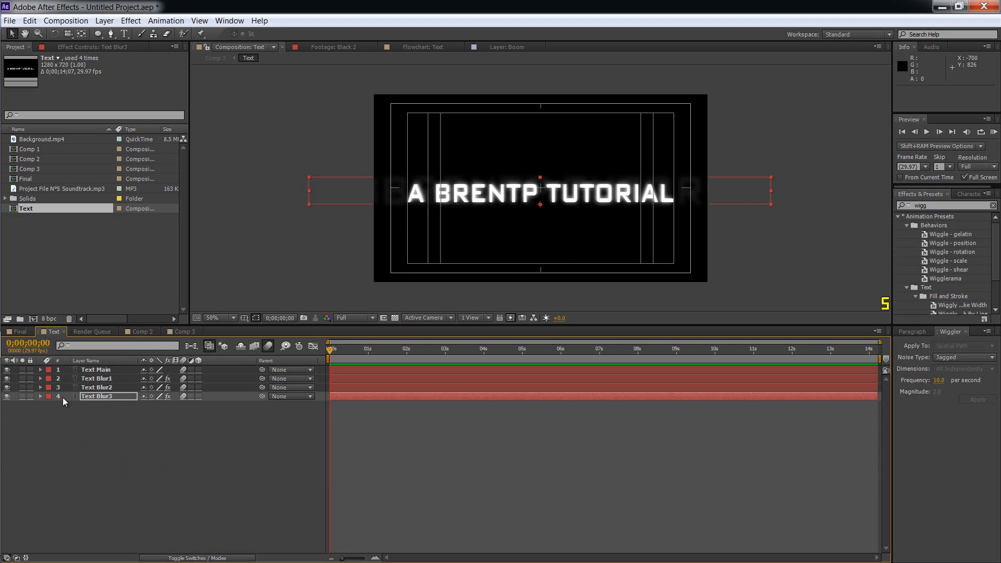
pyautogui.click(41, 396)
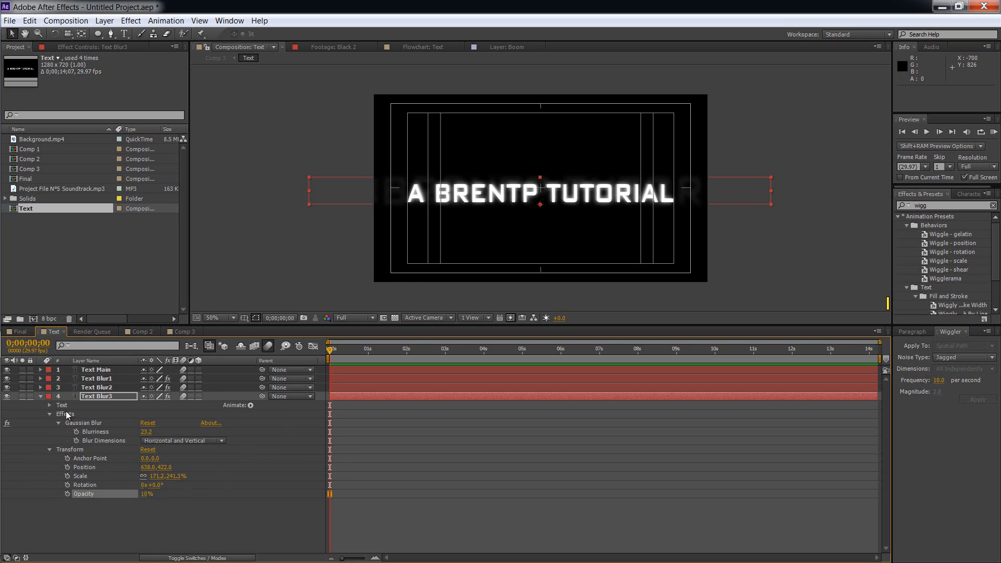
pyautogui.click(41, 396)
# - Preview the title in Comp 3 and nudge the Frame1 bar up to position 640, 62
pyautogui.click(182, 332)
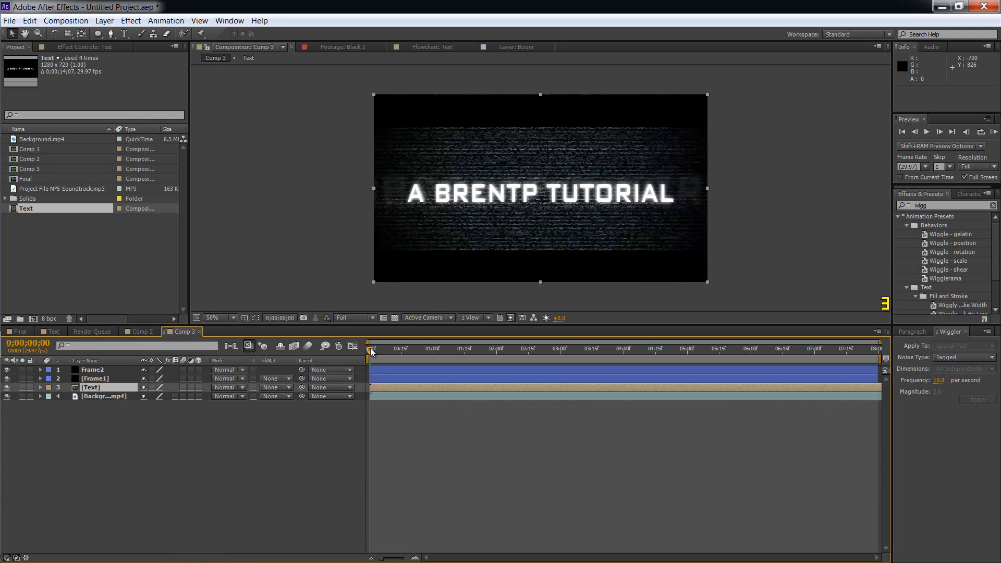
pyautogui.moveTo(372, 352); pyautogui.dragTo(586, 373)
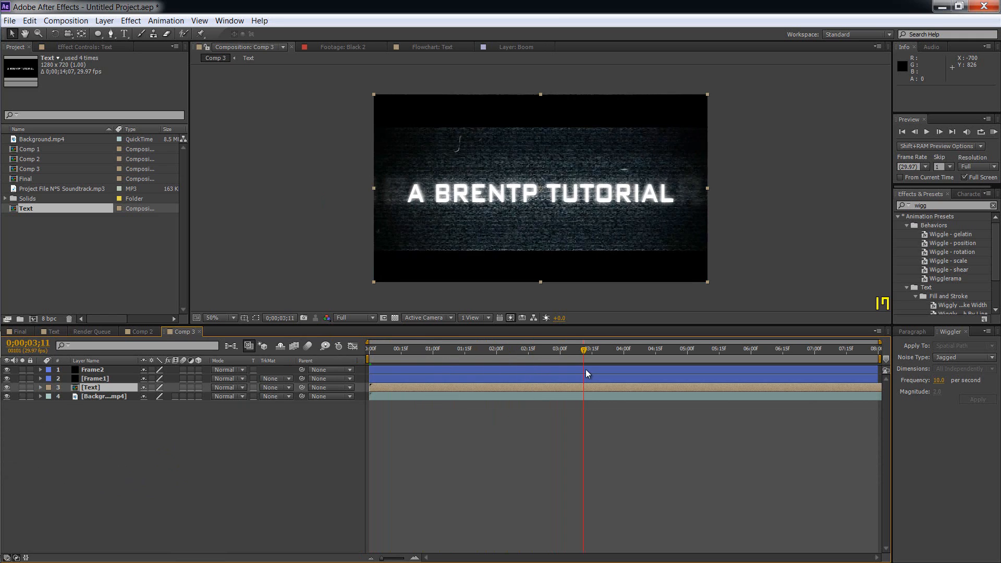
pyautogui.click(108, 368)
pyautogui.click(544, 119)
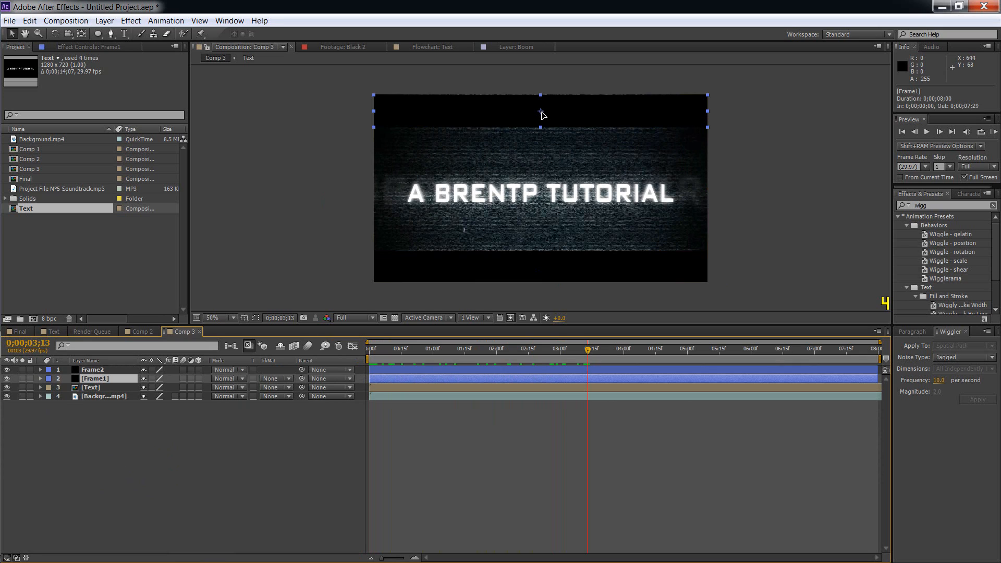
pyautogui.moveTo(542, 114); pyautogui.dragTo(542, 112)
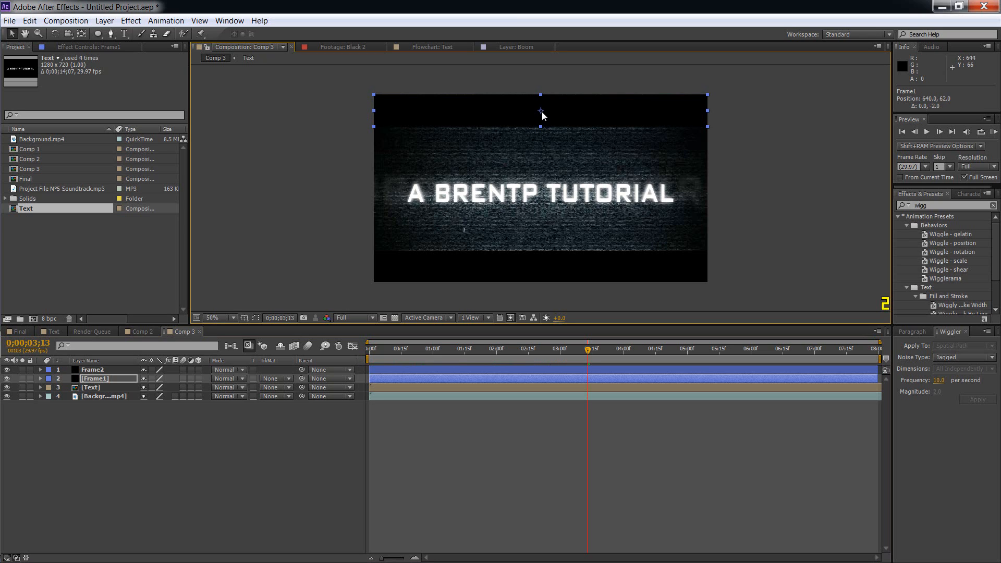
# - Set the Text layer's blending mode to Difference in Comp 3 and preview the result from the first frame
pyautogui.click(592, 348)
pyautogui.moveTo(602, 355); pyautogui.dragTo(368, 380)
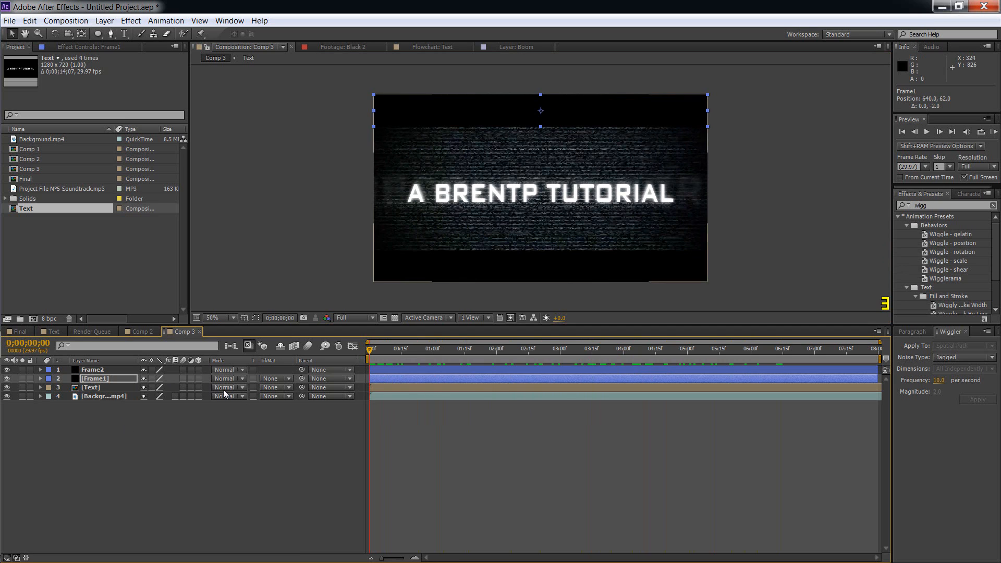
pyautogui.click(241, 388)
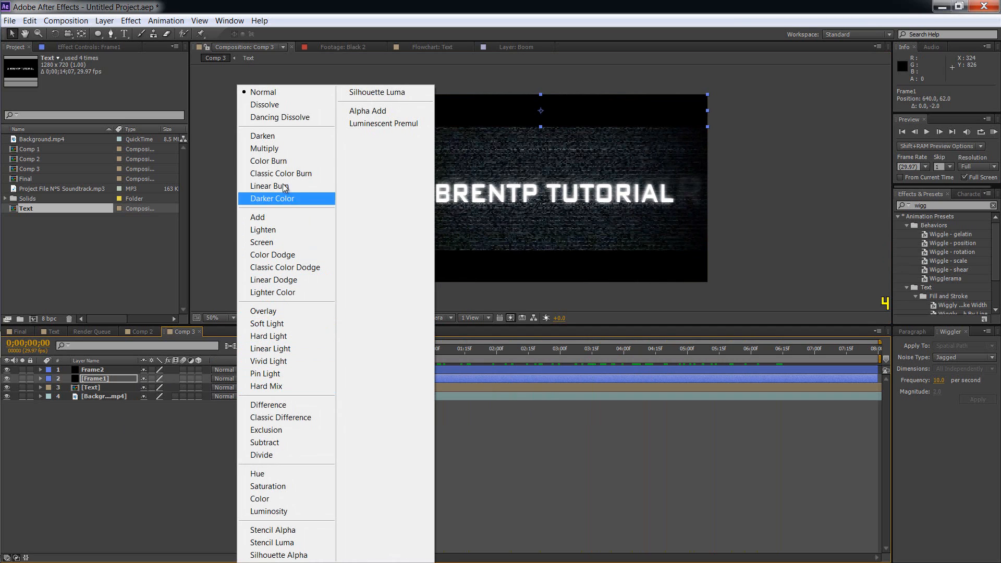
pyautogui.click(274, 405)
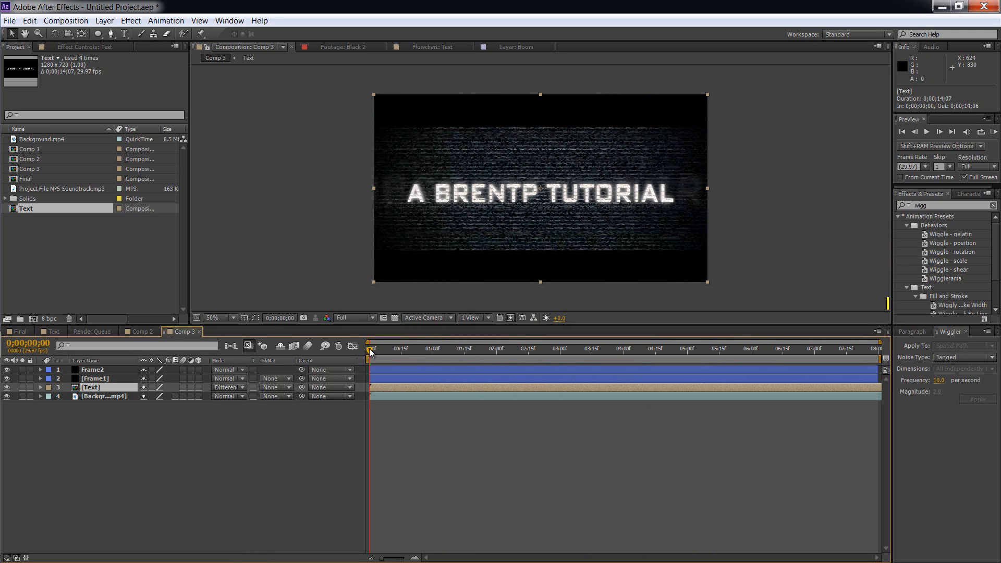
pyautogui.moveTo(370, 359); pyautogui.dragTo(437, 361)
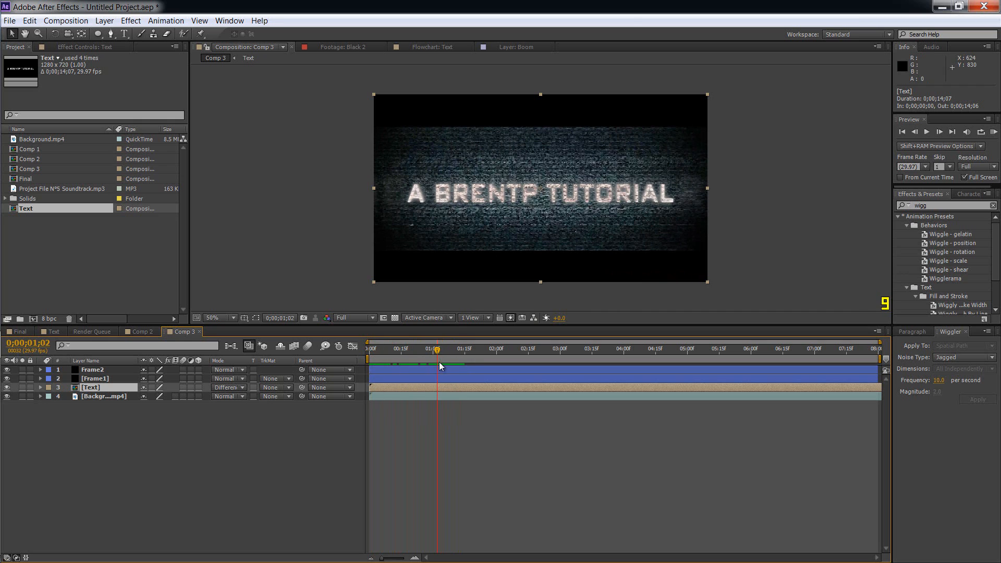
# - Create a black 1280 x 720 px solid named Background in Comp 3 and give it the Aqua label
pyautogui.click(134, 448)
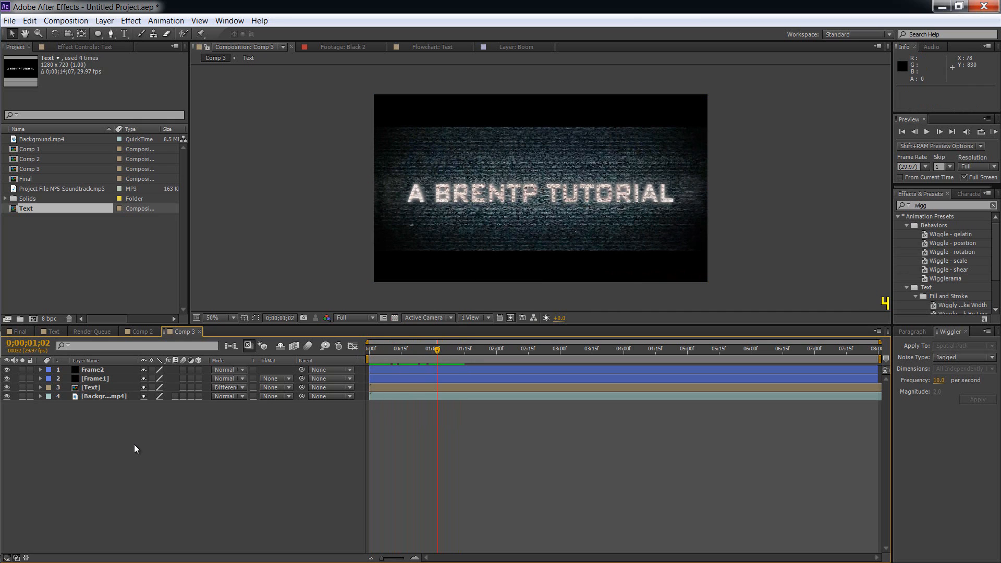
pyautogui.hotkey('ctrl', 'y')
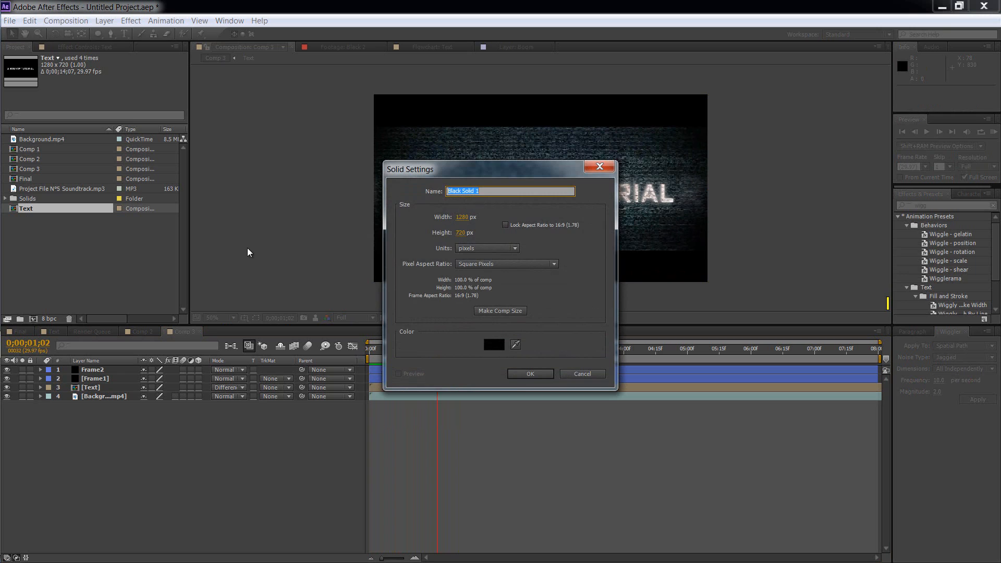
pyautogui.write('Background')
pyautogui.click(519, 375)
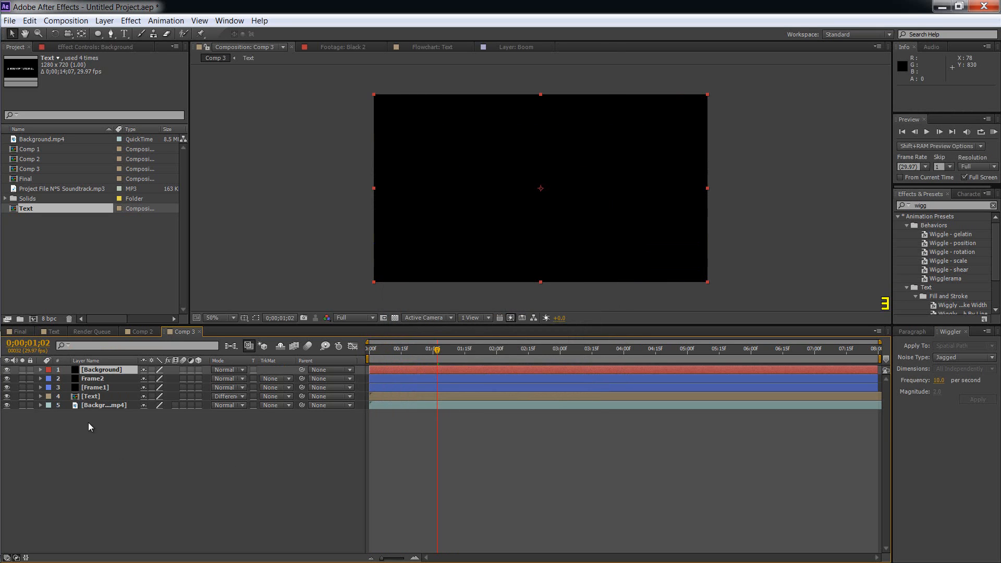
pyautogui.click(48, 370)
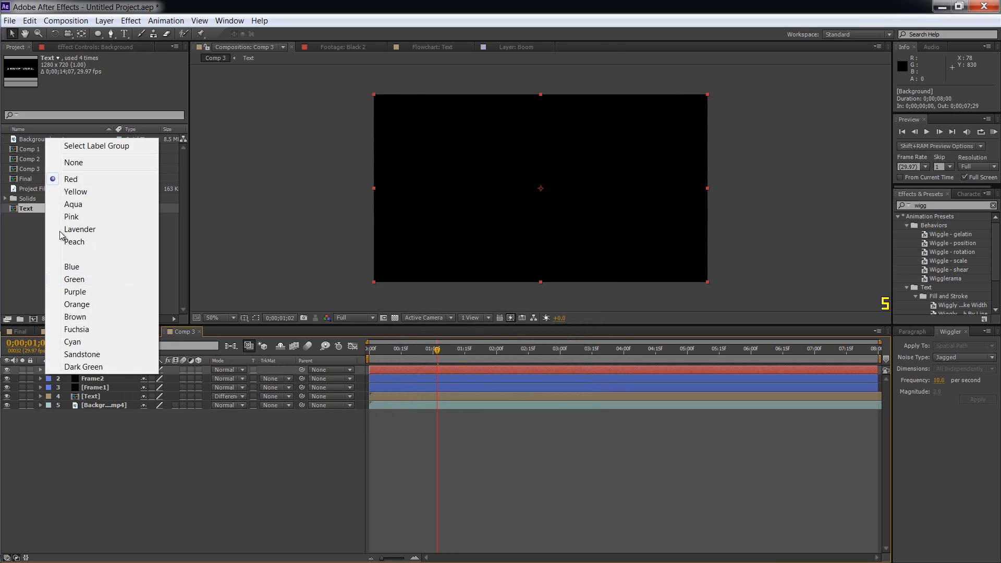
pyautogui.click(73, 205)
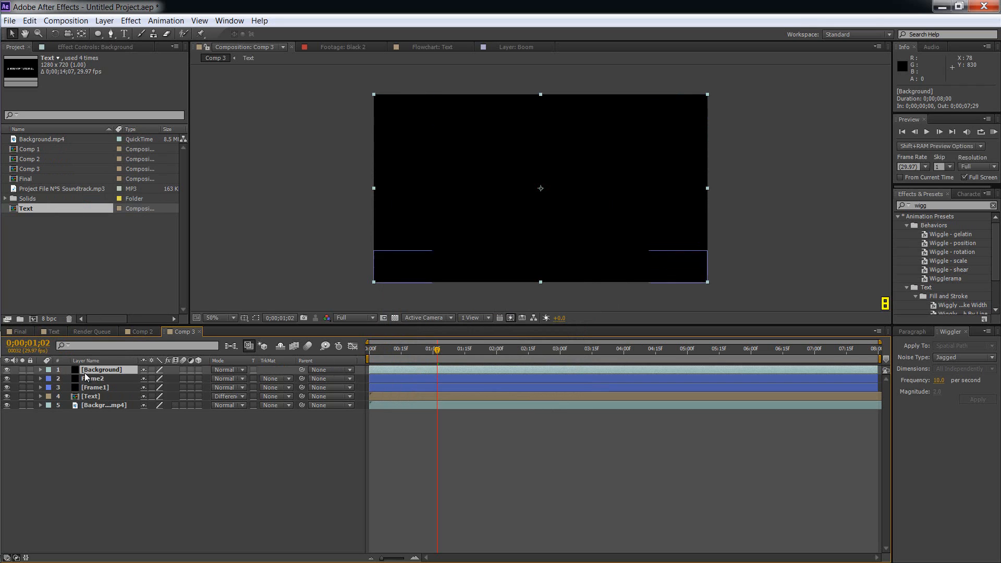
# - Place the Background solid directly below the Text layer and shrink it to a strip about 26% high behind the title, at position 640, 378
pyautogui.moveTo(89, 388); pyautogui.dragTo(91, 400)
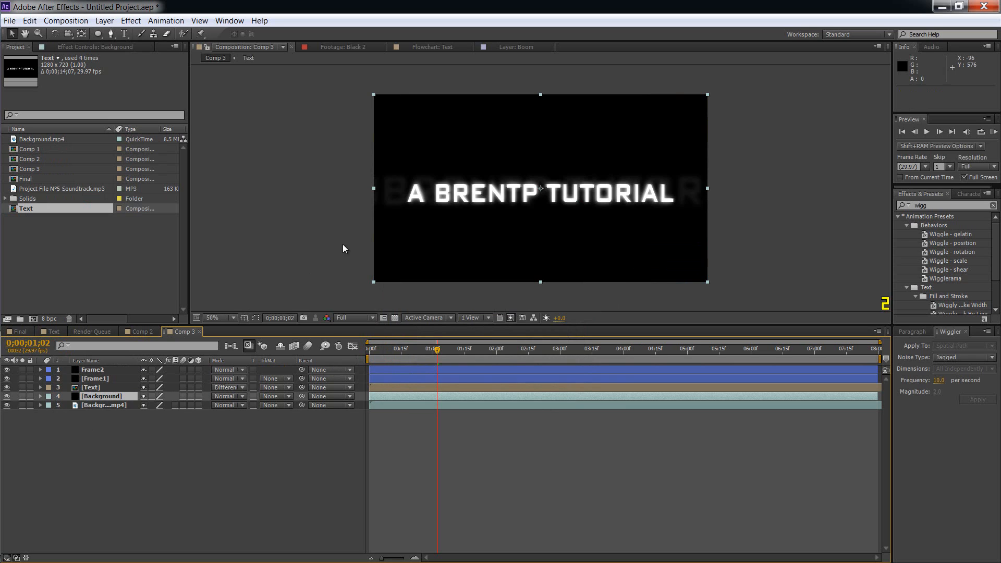
pyautogui.moveTo(539, 96); pyautogui.dragTo(534, 164)
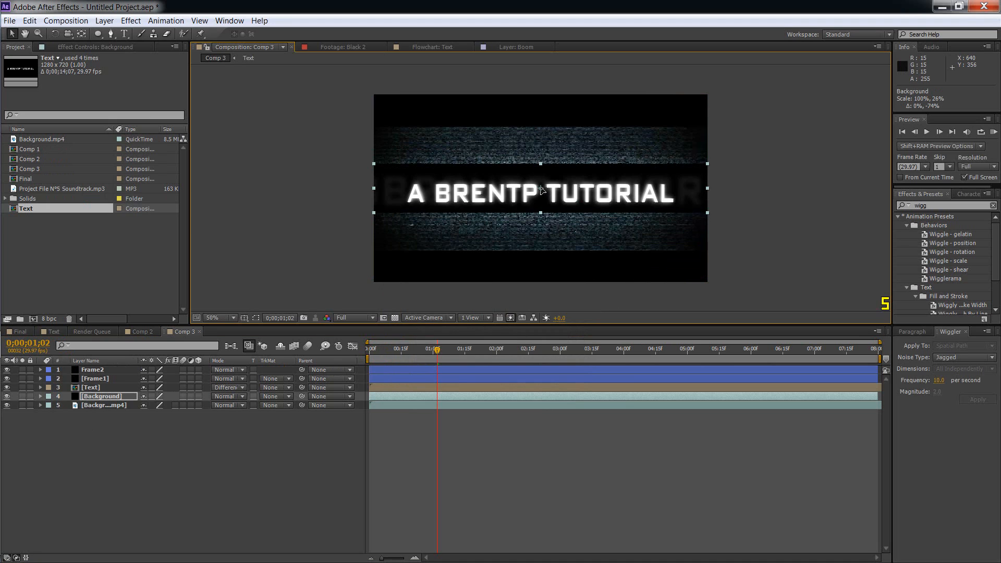
pyautogui.moveTo(541, 190); pyautogui.dragTo(541, 194)
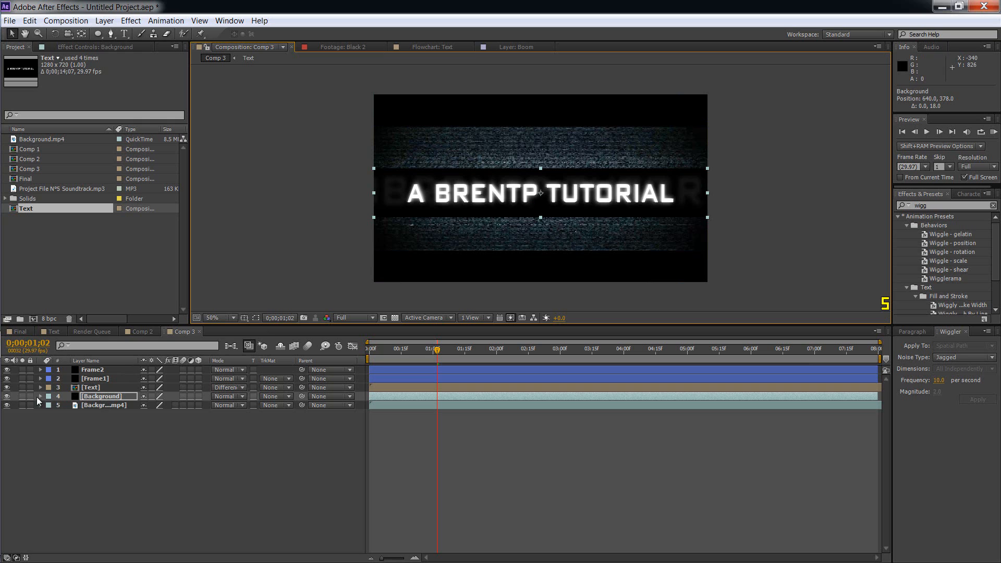
# - Apply a Gaussian Blur to the Background solid with a blurriness of 140
pyautogui.click(112, 396)
pyautogui.click(131, 20)
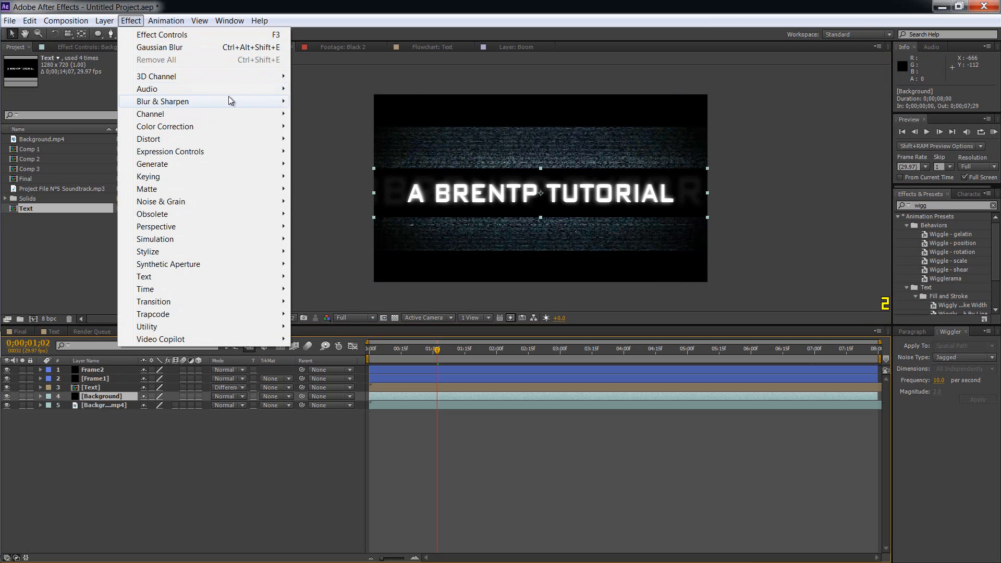
pyautogui.moveTo(230, 99)
pyautogui.click(334, 238)
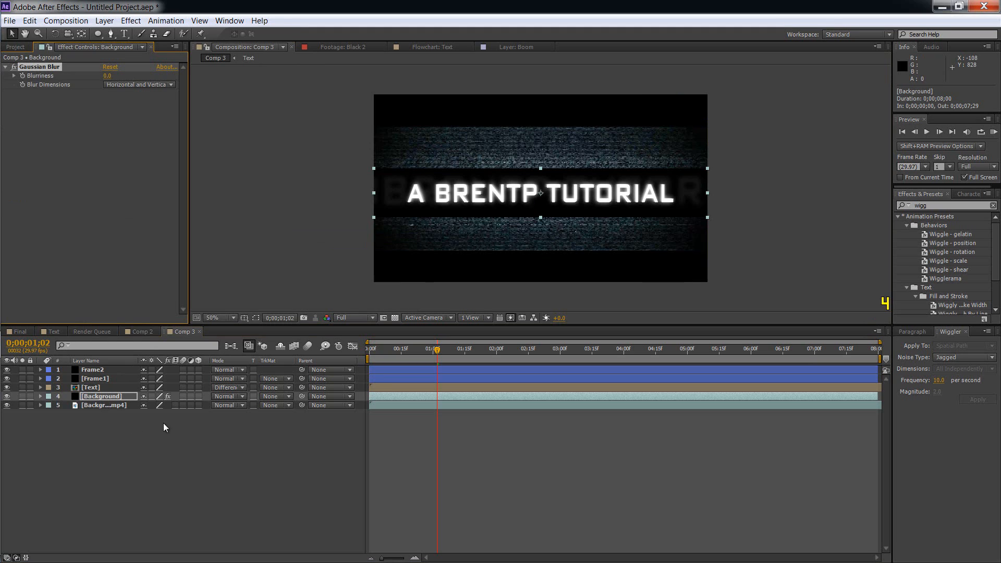
pyautogui.click(41, 397)
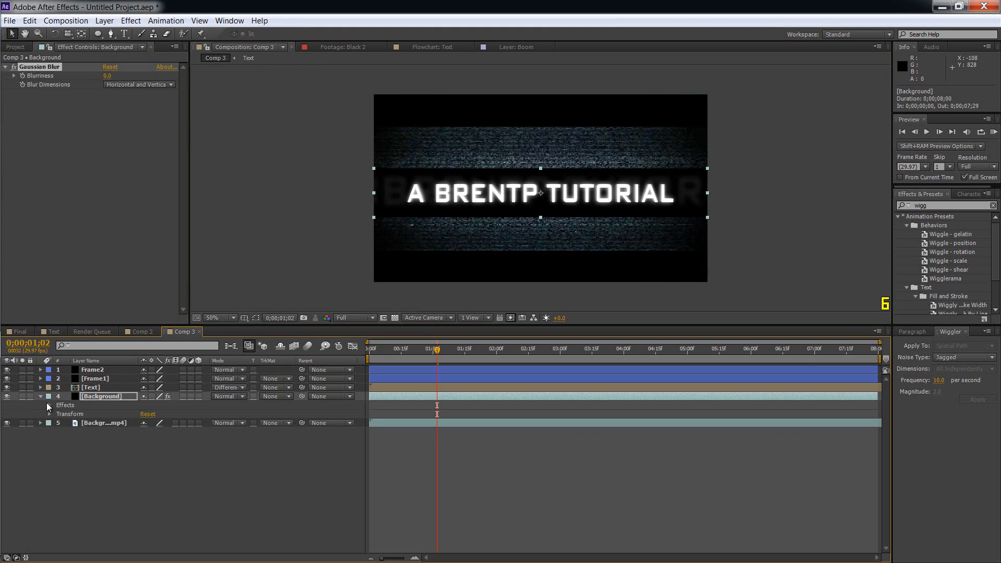
pyautogui.click(50, 406)
pyautogui.click(50, 405)
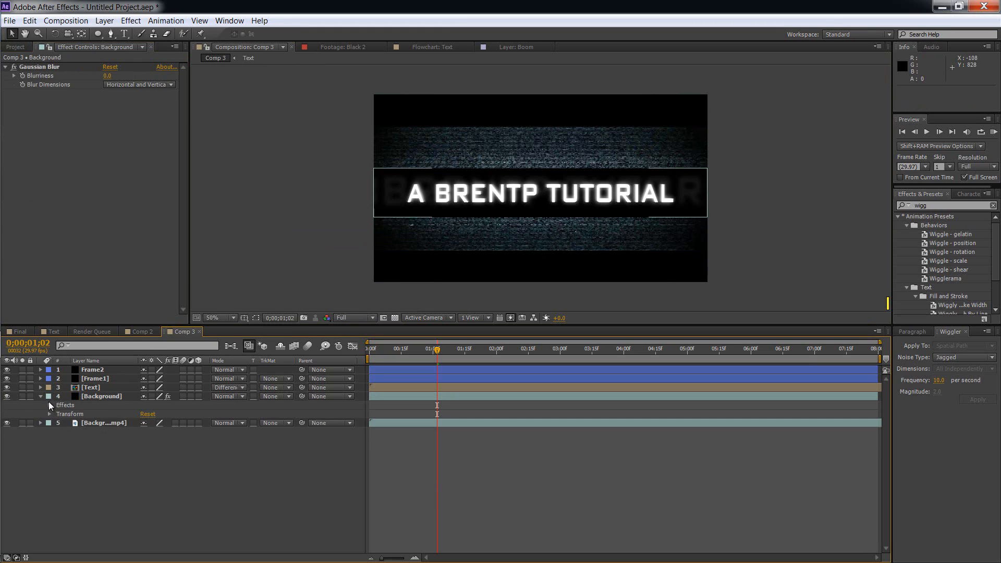
pyautogui.click(108, 76)
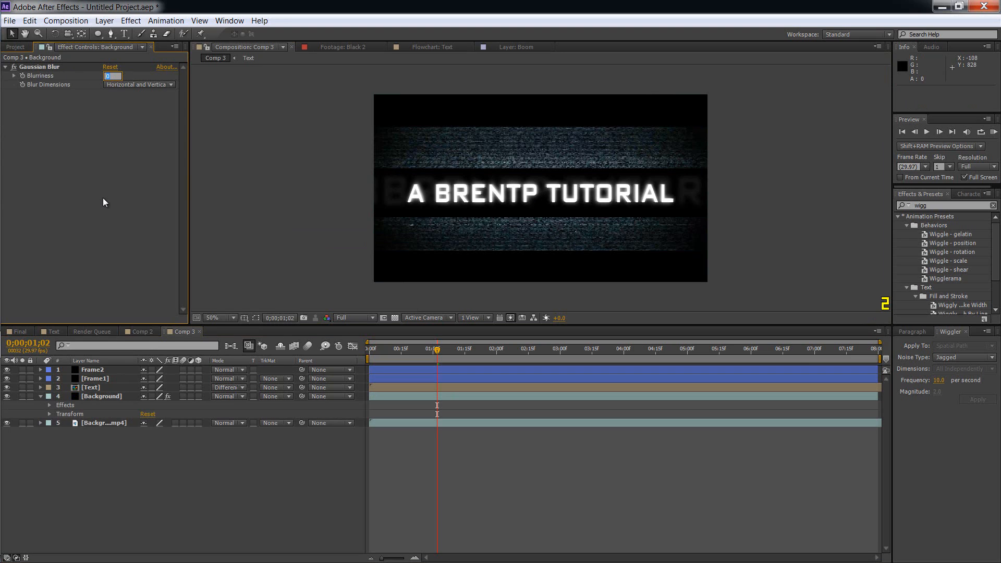
pyautogui.write('140')
pyautogui.press('Return')
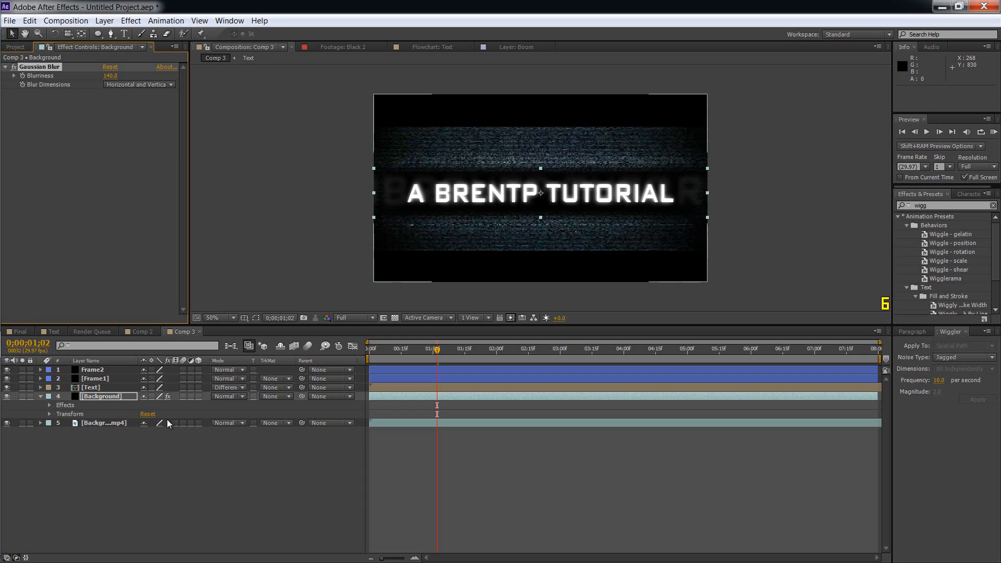
# - Set the Background solid's opacity to 50%
pyautogui.click(48, 413)
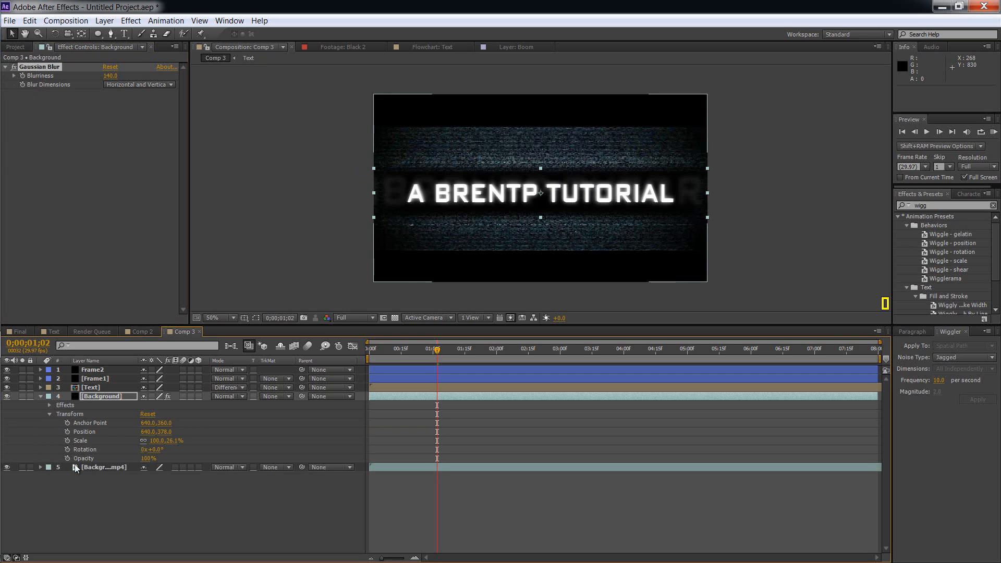
pyautogui.click(148, 458)
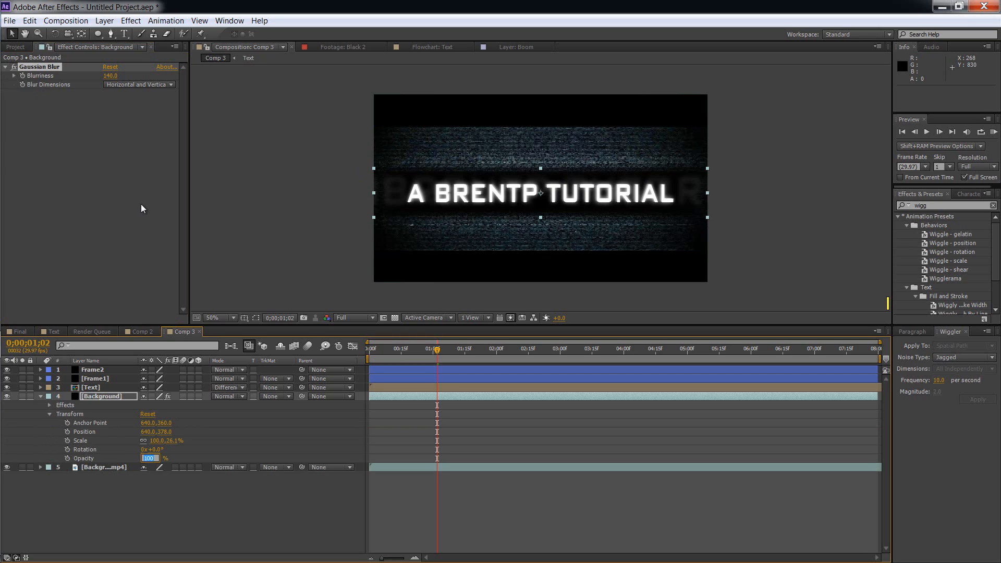
pyautogui.write('50')
pyautogui.press('Return')
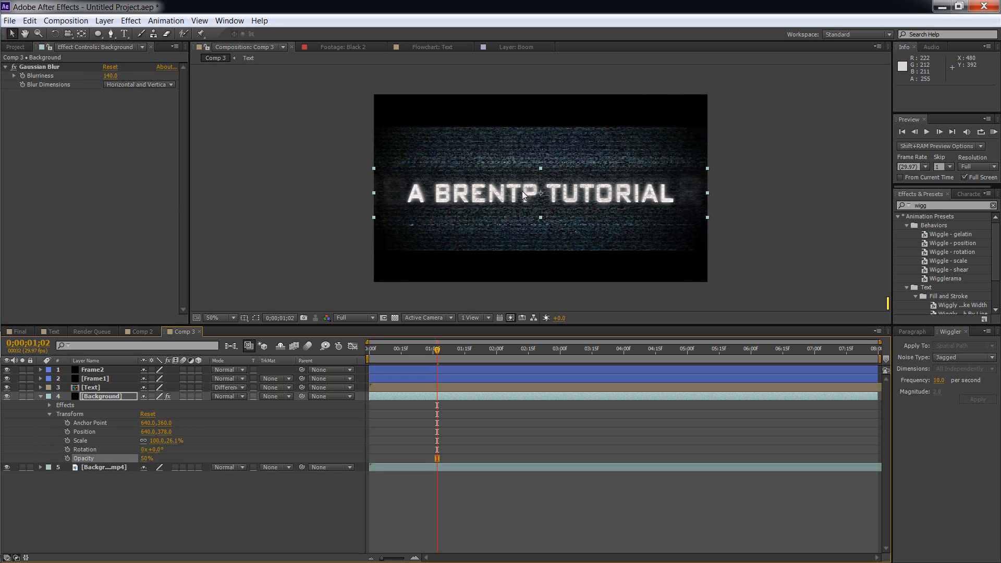
# - Set the Background solid's opacity to 45%
pyautogui.moveTo(437, 353); pyautogui.dragTo(339, 352)
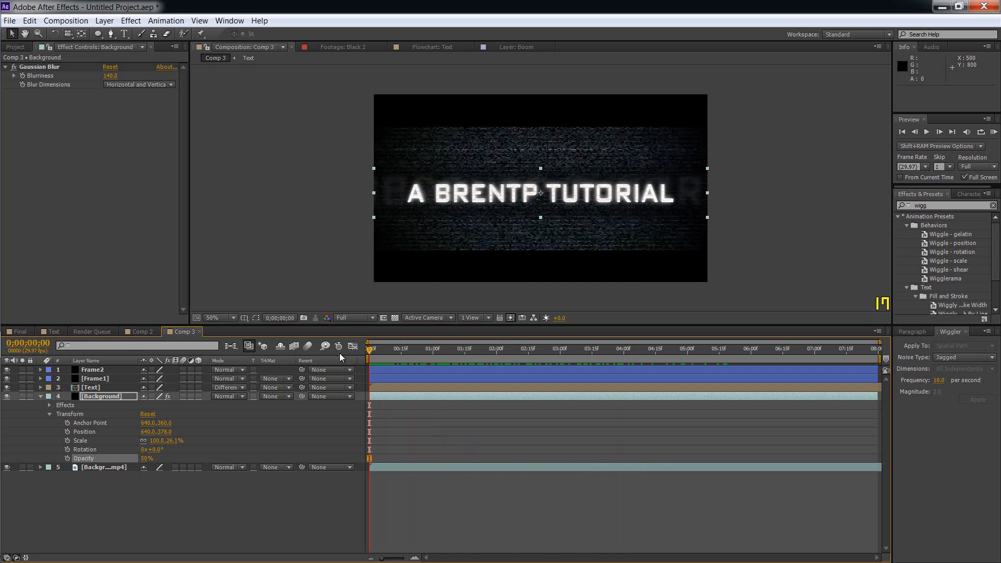
pyautogui.click(41, 396)
pyautogui.moveTo(368, 350)
pyautogui.mouseDown()
pyautogui.moveTo(696, 357)
pyautogui.moveTo(367, 353)
pyautogui.mouseUp()
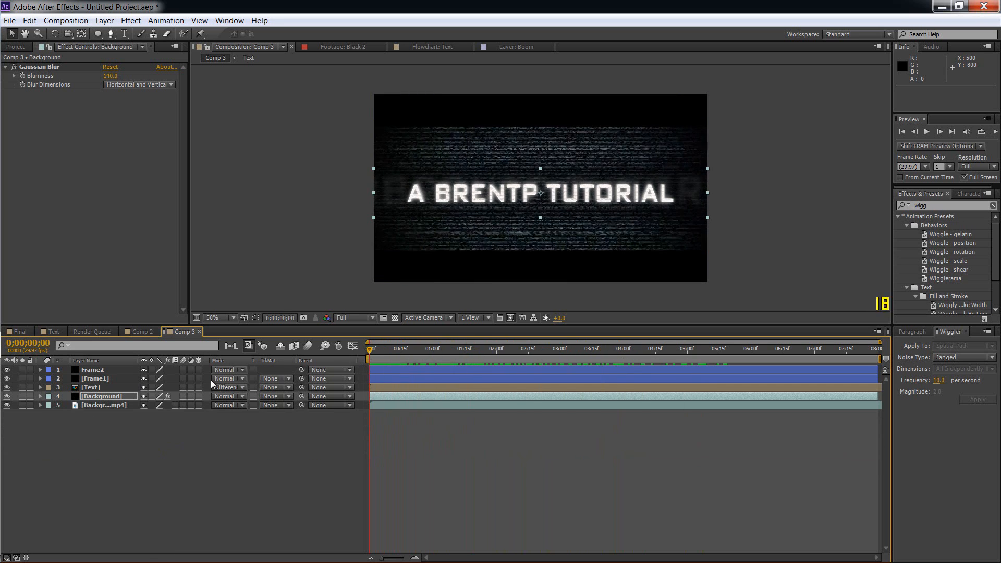
pyautogui.click(40, 397)
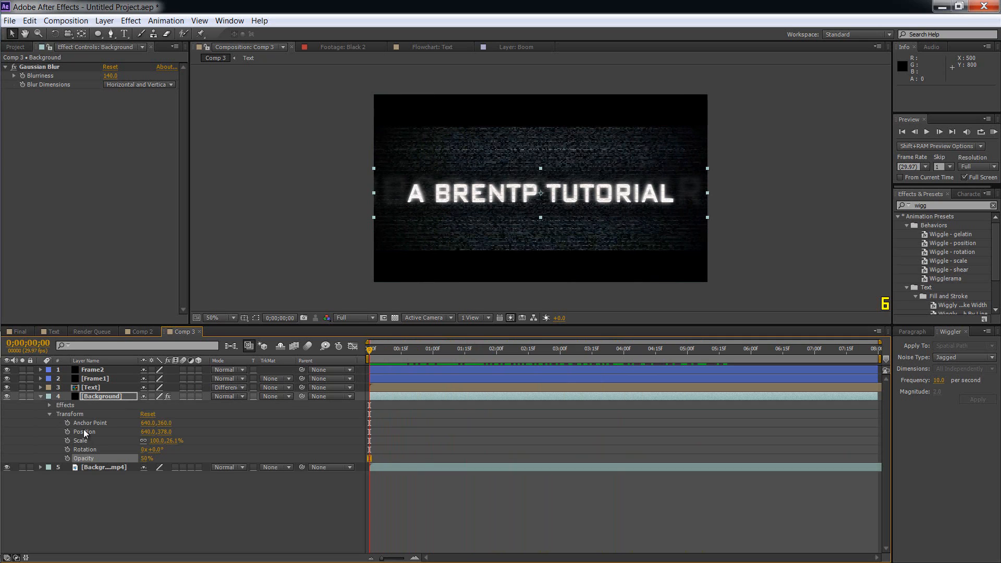
pyautogui.click(147, 459)
pyautogui.write('45')
pyautogui.press('Return')
pyautogui.click(41, 396)
pyautogui.moveTo(370, 357)
pyautogui.mouseDown()
pyautogui.moveTo(664, 353)
pyautogui.moveTo(355, 348)
pyautogui.mouseUp()
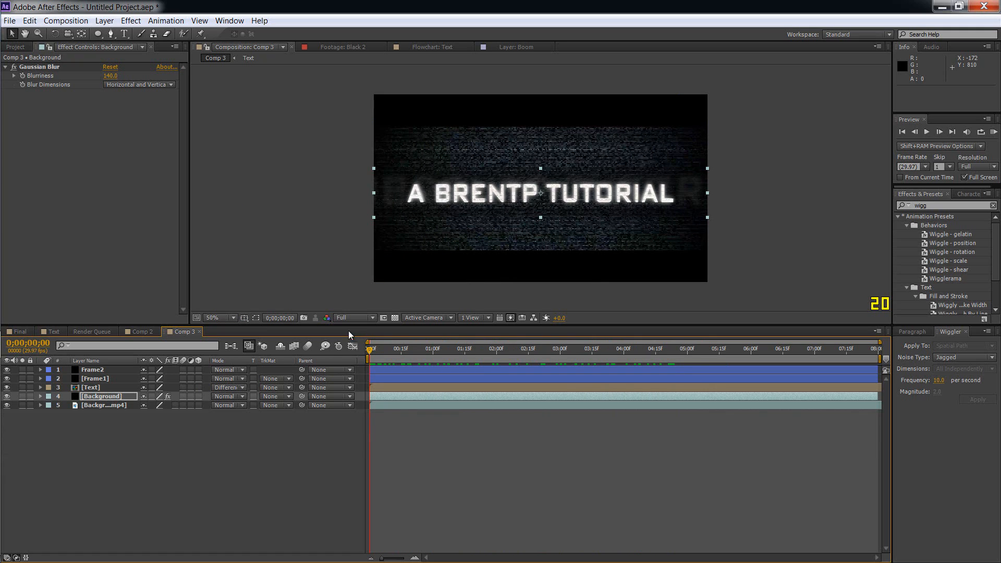
pyautogui.click(105, 444)
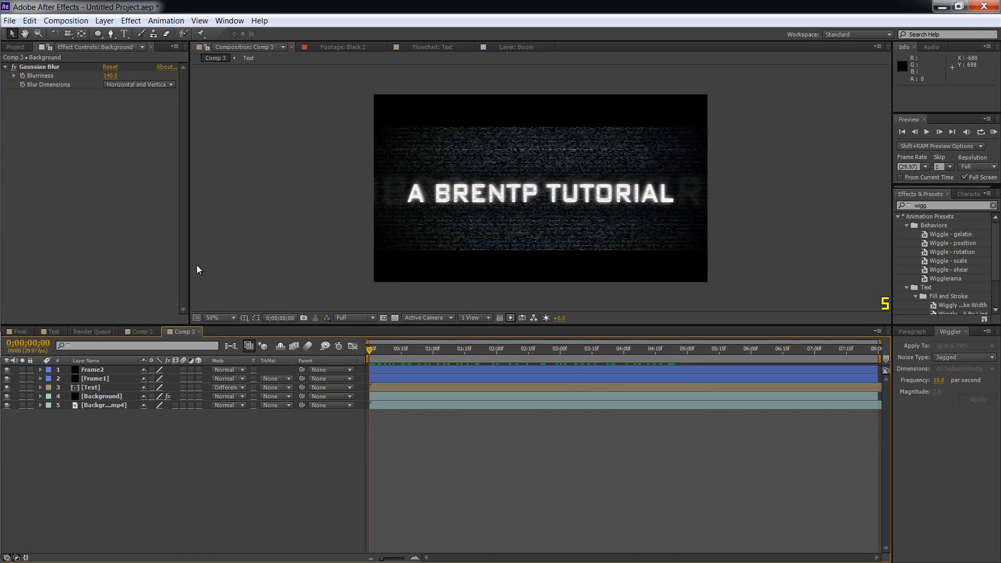
# - Create a black 1280 x 720 px solid named Power between the Frame1 and Text layers and make it an adjustment layer
pyautogui.hotkey('ctrl', 'y')
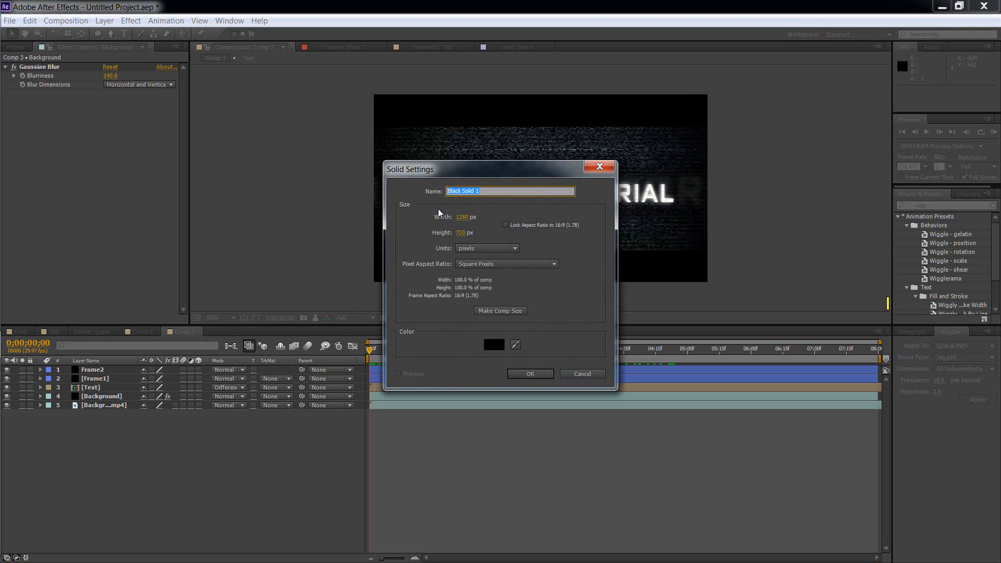
pyautogui.write('Powert')
pyautogui.press('Return')
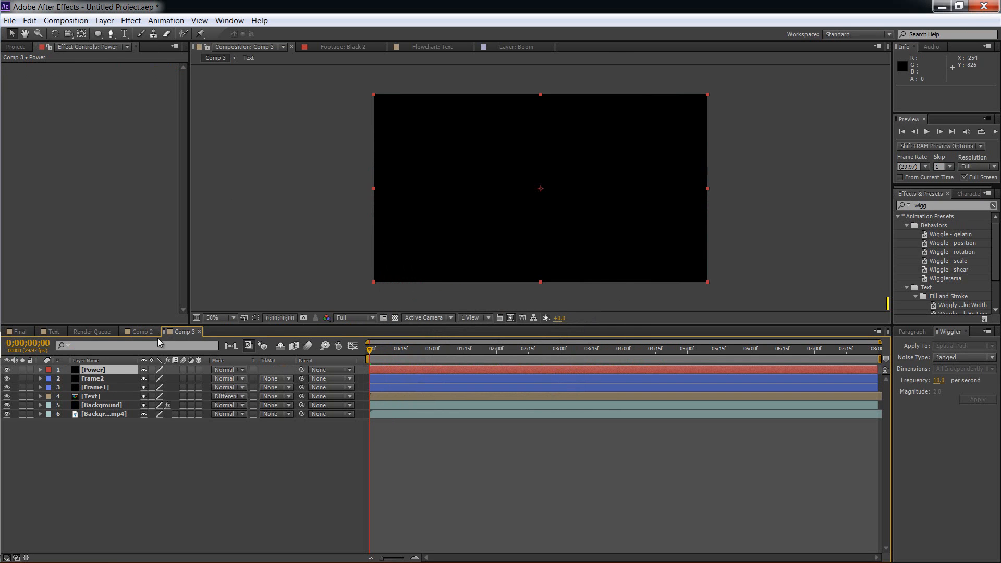
pyautogui.moveTo(114, 369); pyautogui.dragTo(111, 390)
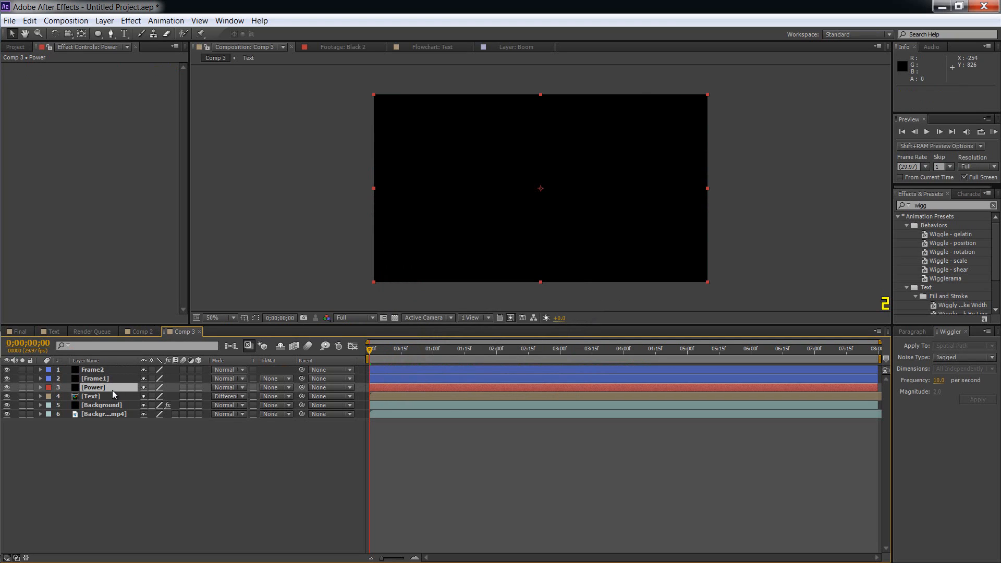
pyautogui.click(191, 387)
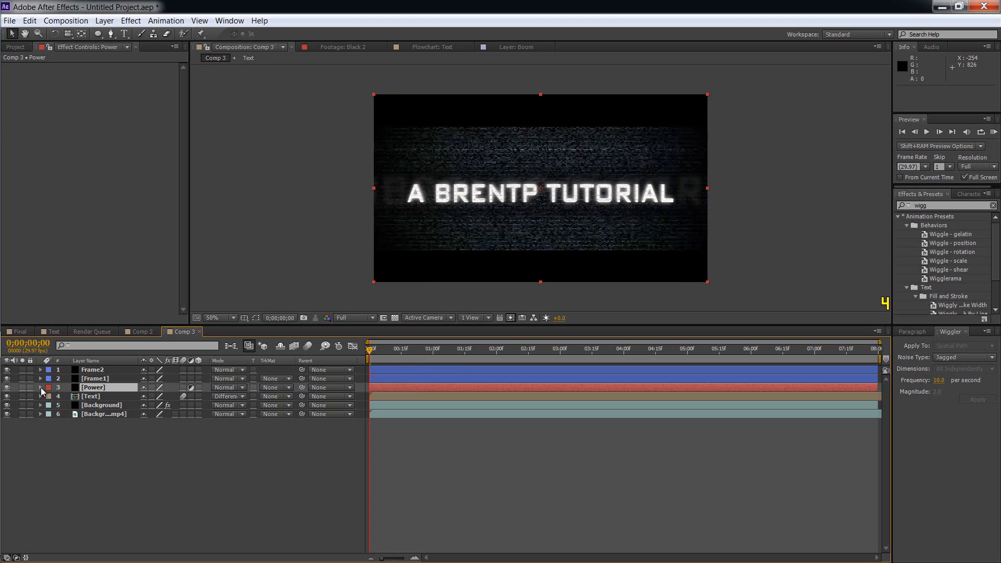
# - Apply the CC Lens distort effect to the Power adjustment layer
pyautogui.click(87, 389)
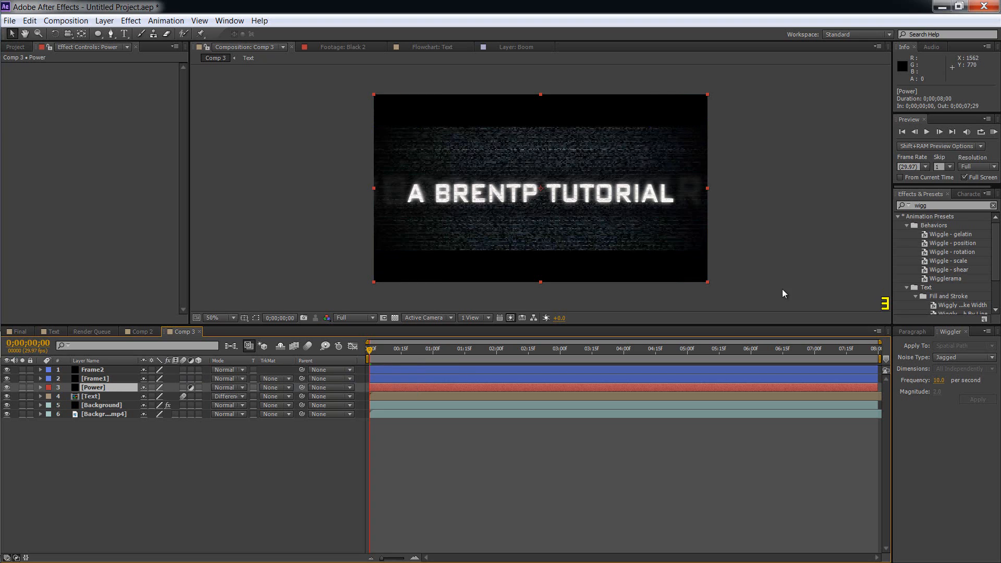
pyautogui.click(993, 206)
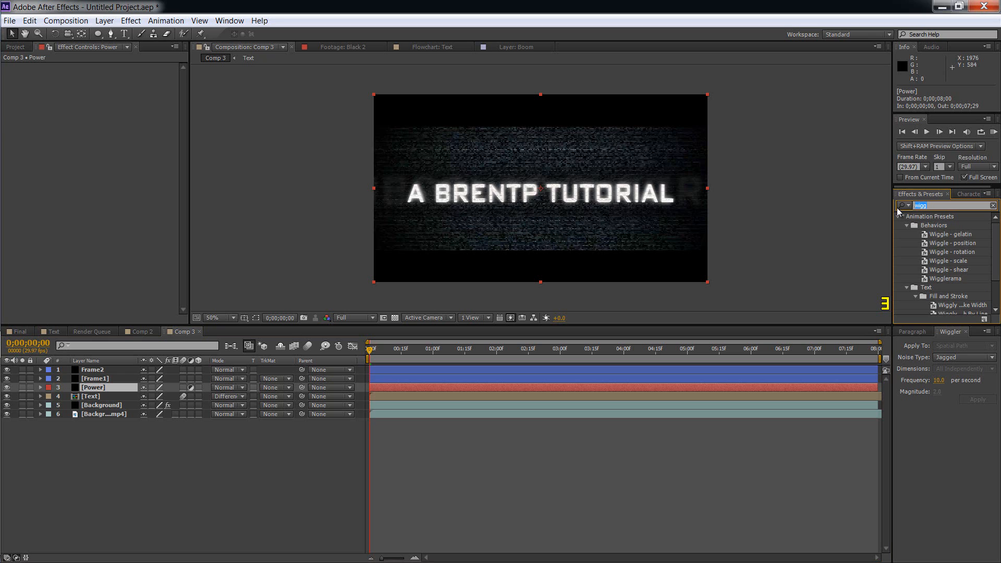
pyautogui.click(897, 208)
pyautogui.write('cc lens')
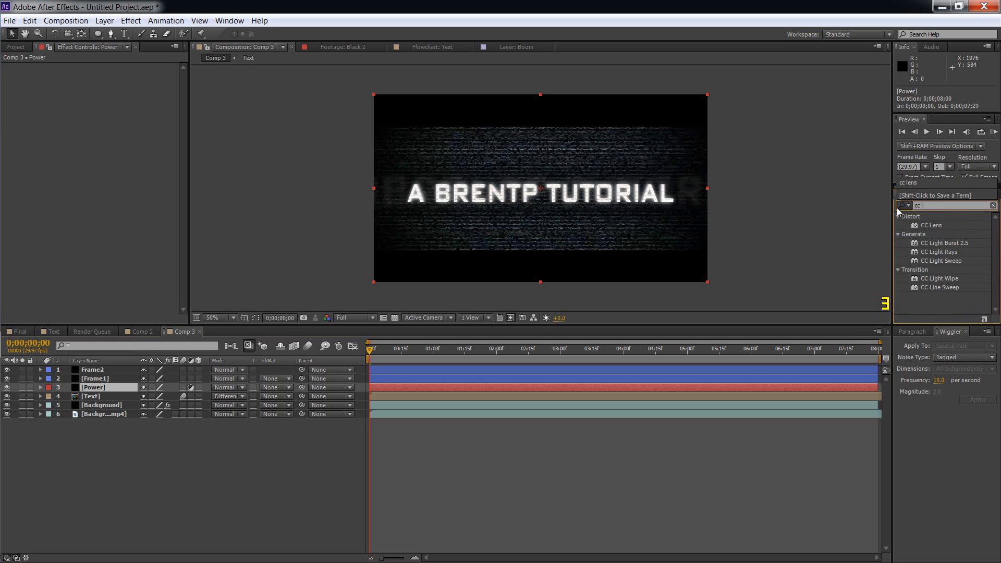
pyautogui.doubleClick(931, 225)
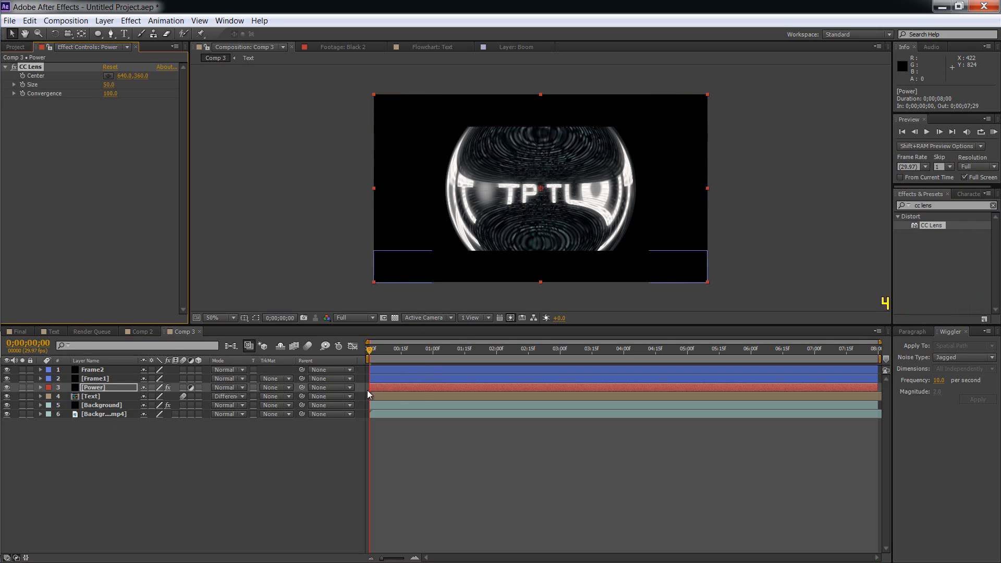
# - Enable keyframing for the CC Lens Size on Power and set it to 0 at 0;00;00;00
pyautogui.click(41, 387)
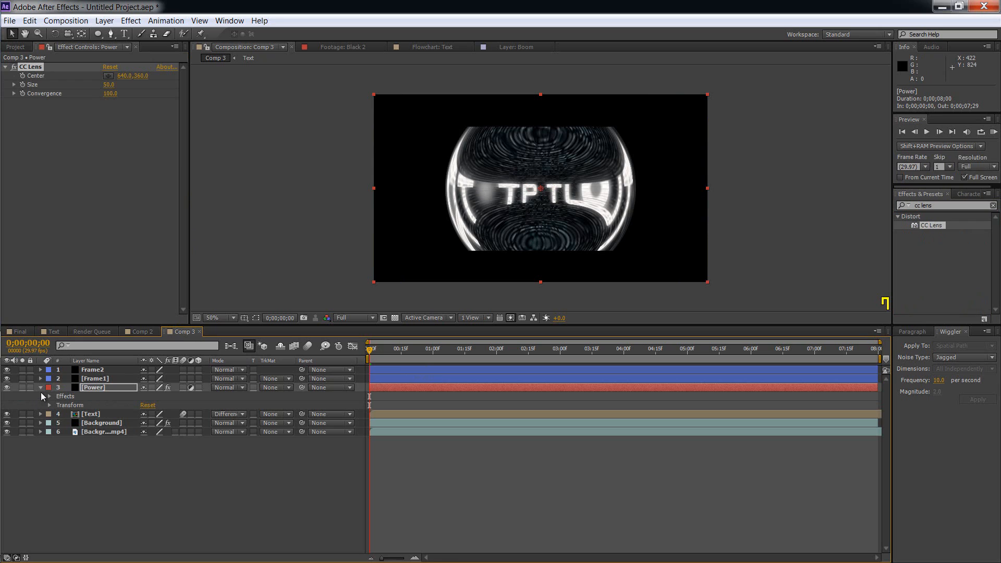
pyautogui.click(49, 396)
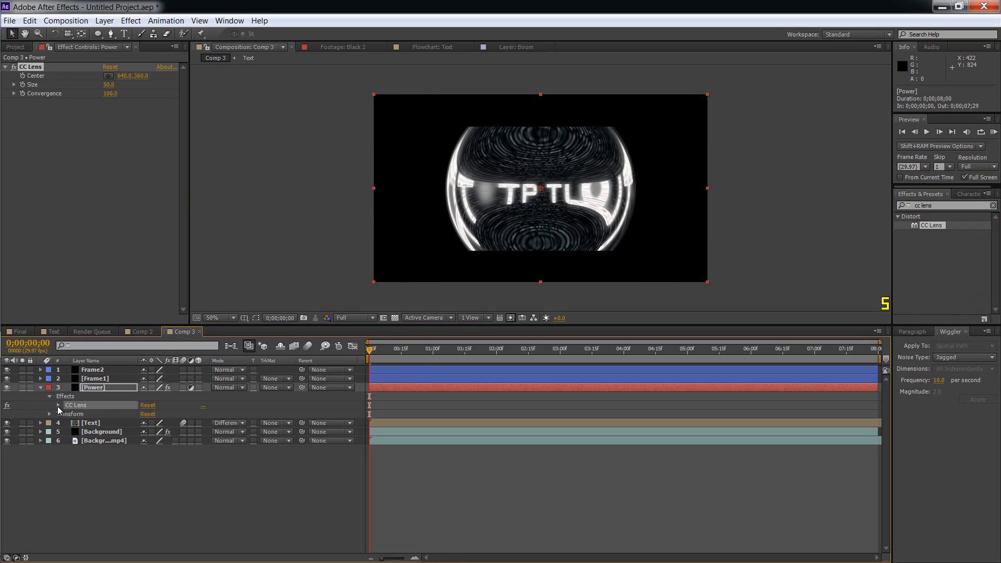
pyautogui.click(40, 387)
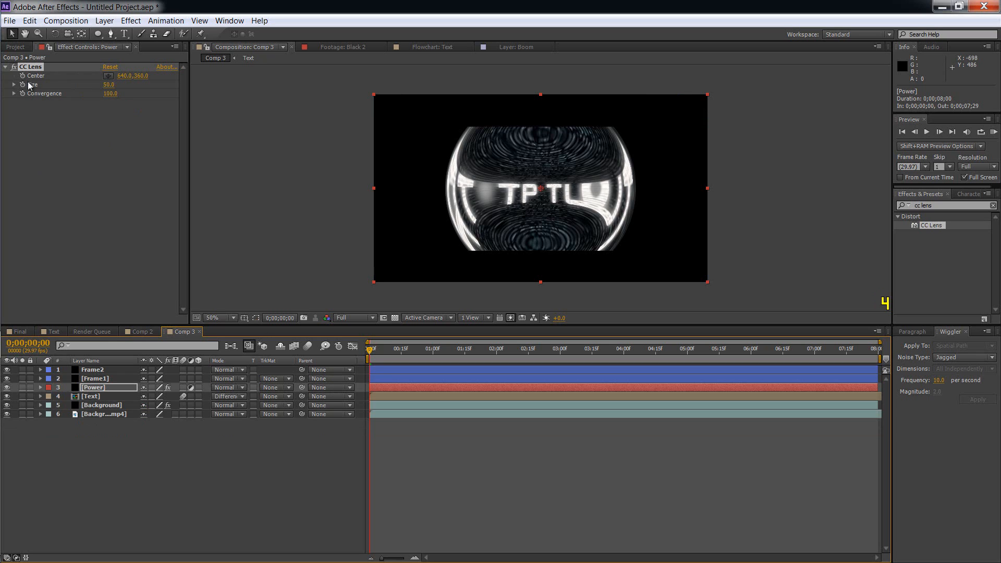
pyautogui.click(108, 84)
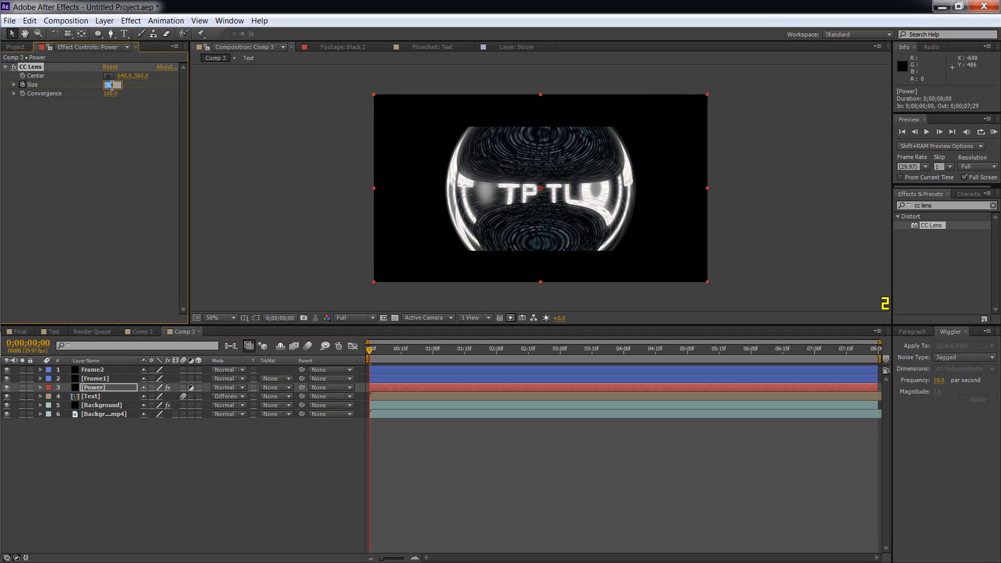
pyautogui.write('0')
pyautogui.press('Return')
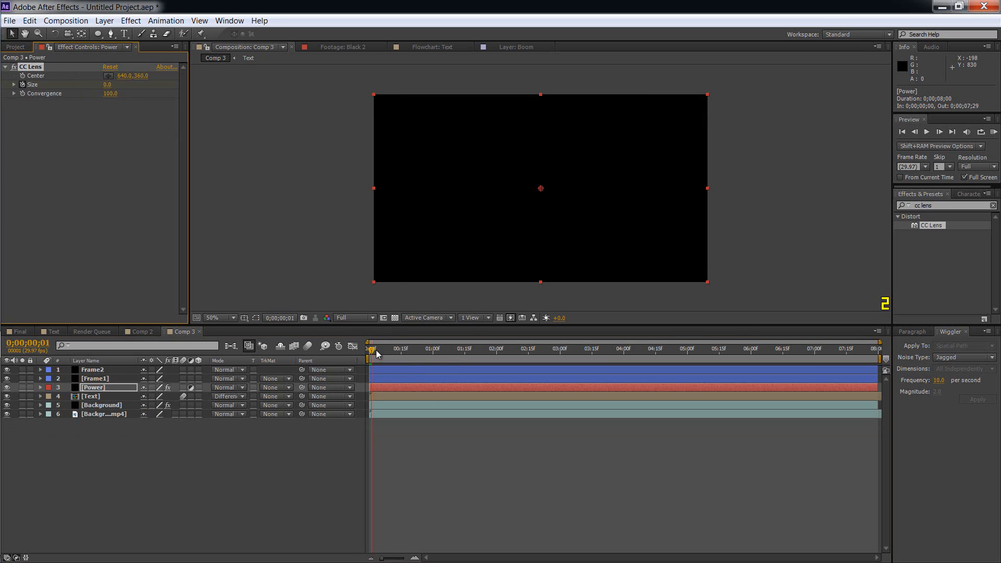
# - Keyframe the CC Lens Size at 500 at 0;00;01;00
pyautogui.moveTo(376, 349); pyautogui.dragTo(433, 355)
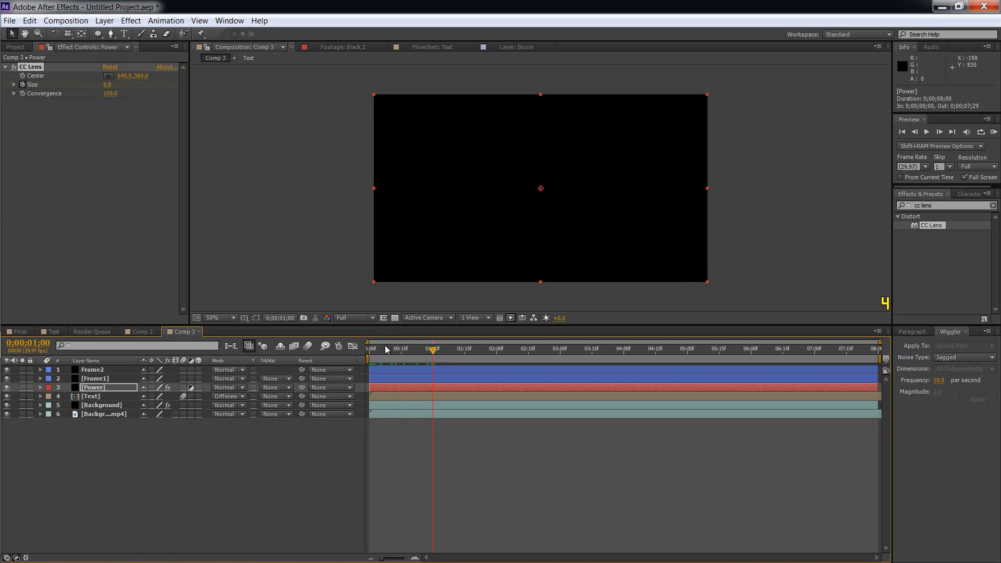
pyautogui.click(111, 84)
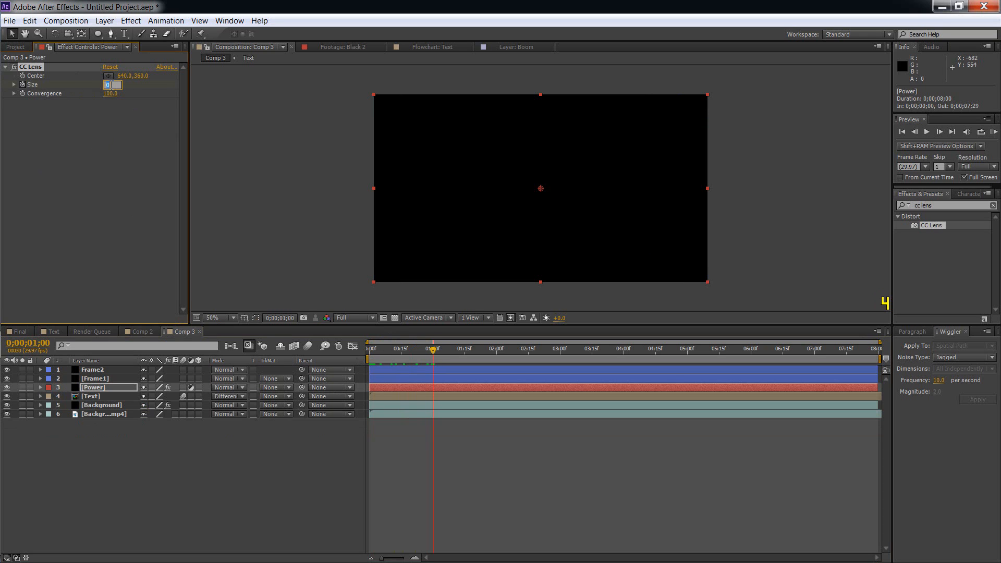
pyautogui.write('500')
pyautogui.press('Return')
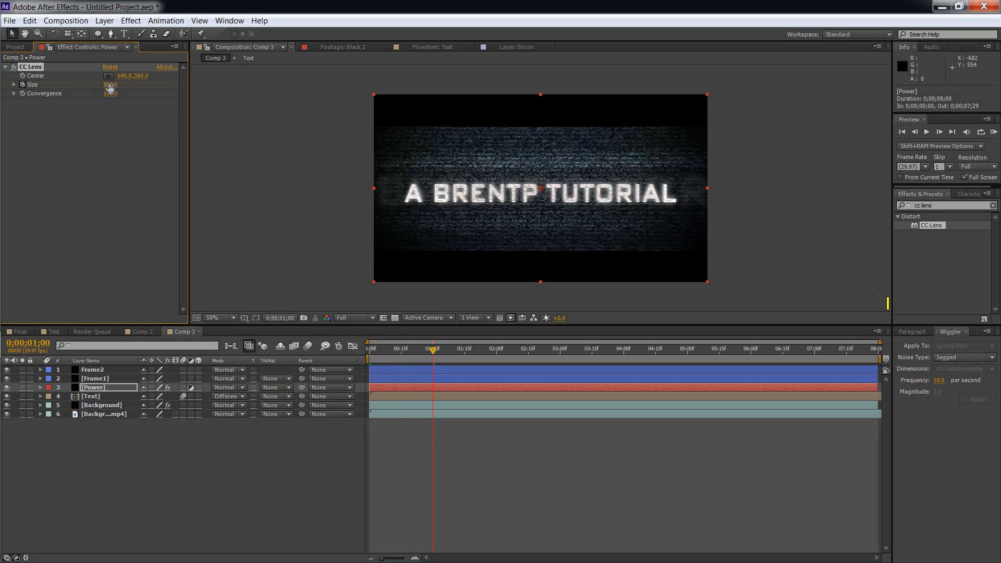
pyautogui.moveTo(434, 351)
pyautogui.mouseDown()
pyautogui.moveTo(363, 355)
pyautogui.moveTo(436, 362)
pyautogui.mouseUp()
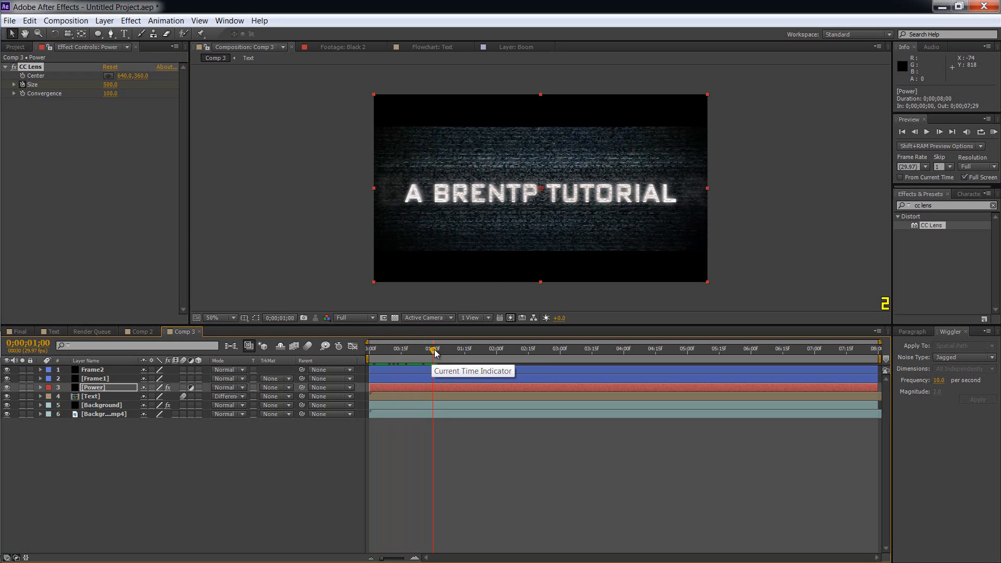
# - Reveal Power's CC Lens properties and add a Size keyframe that holds 500 at 0;00;06;15
pyautogui.moveTo(436, 353); pyautogui.dragTo(786, 357)
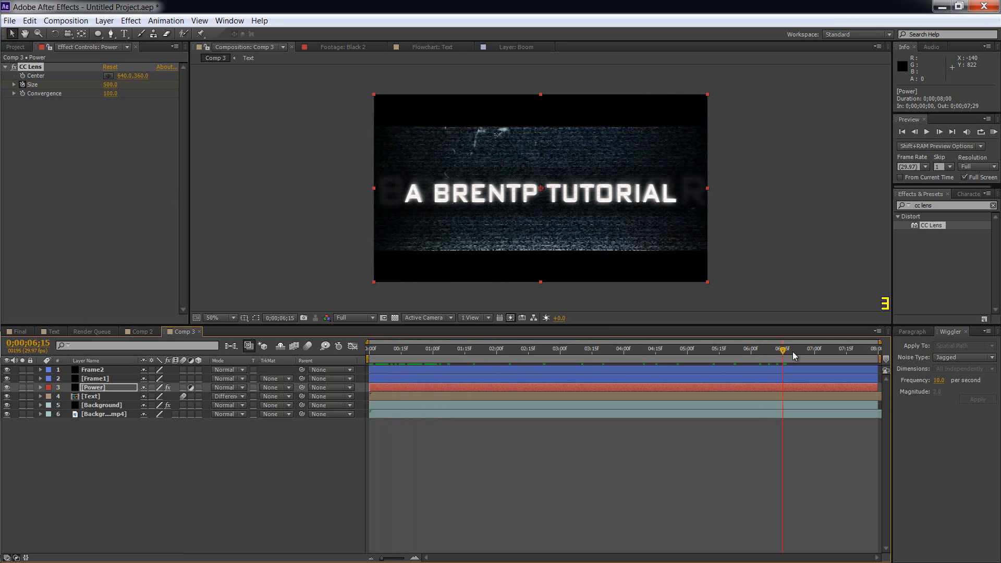
pyautogui.moveTo(782, 354); pyautogui.dragTo(350, 348)
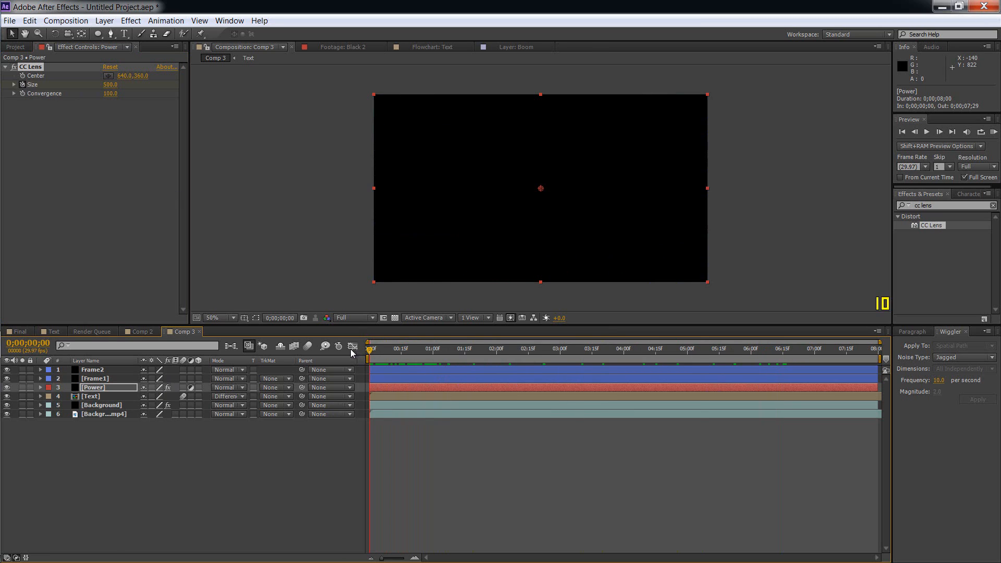
pyautogui.click(40, 388)
pyautogui.click(58, 405)
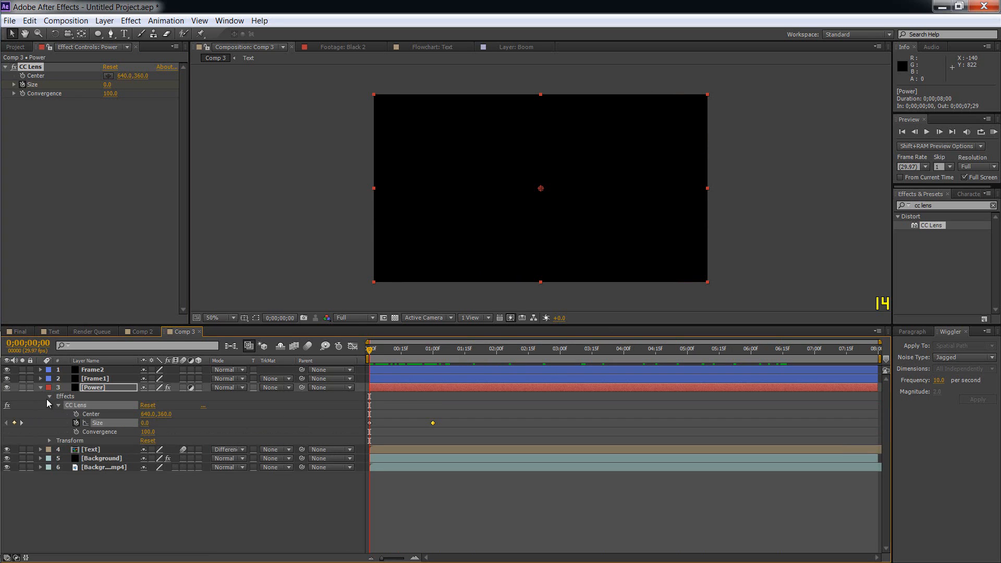
pyautogui.moveTo(370, 350); pyautogui.dragTo(783, 354)
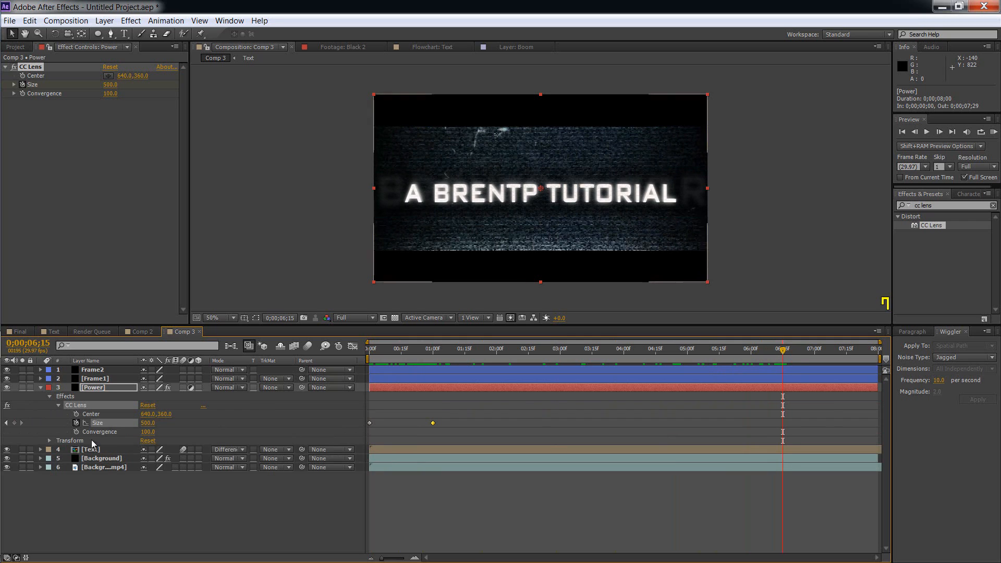
pyautogui.click(14, 423)
# - Keyframe the CC Lens Size at 0 at 0;00;07;00 so the picture collapses at the end
pyautogui.moveTo(784, 352); pyautogui.dragTo(817, 353)
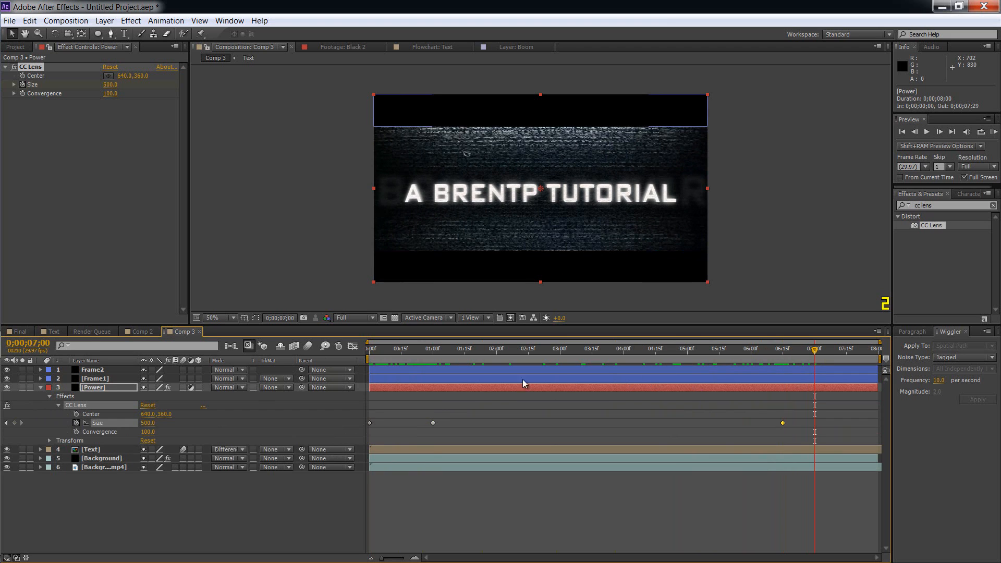
pyautogui.click(149, 423)
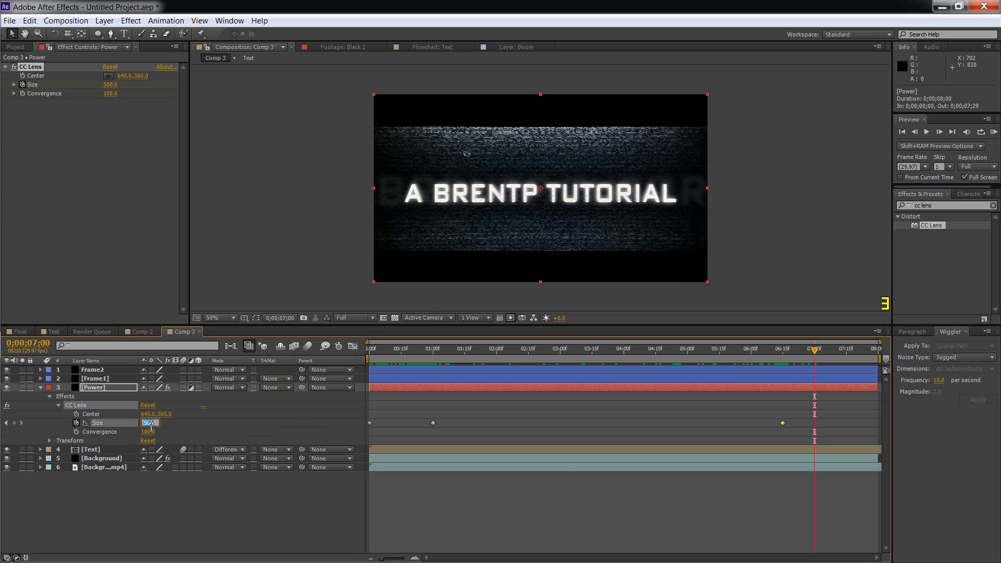
pyautogui.write('0')
pyautogui.press('Return')
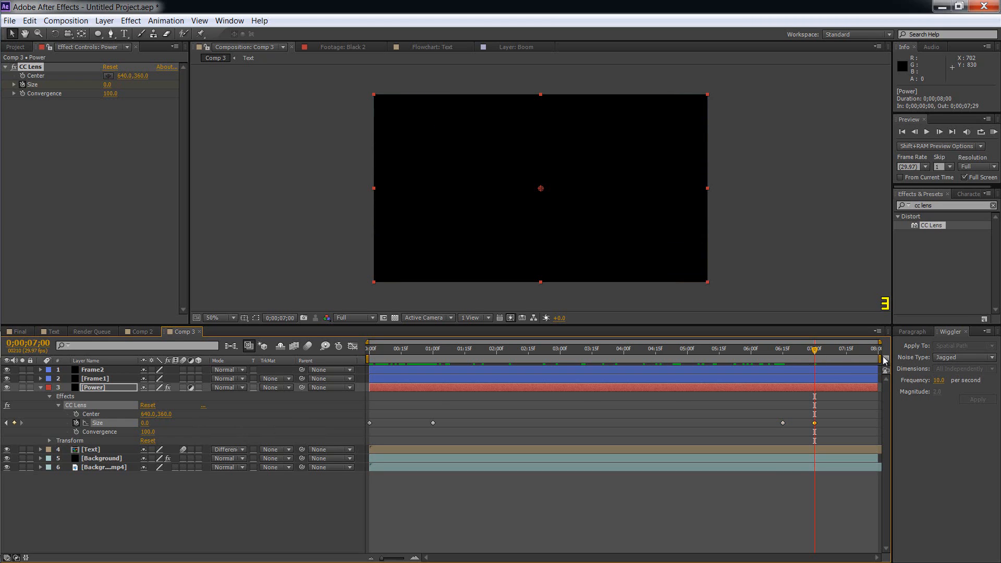
# - End the work area at 0;00;07;14 and play the animation from the start
pyautogui.moveTo(881, 359); pyautogui.dragTo(847, 358)
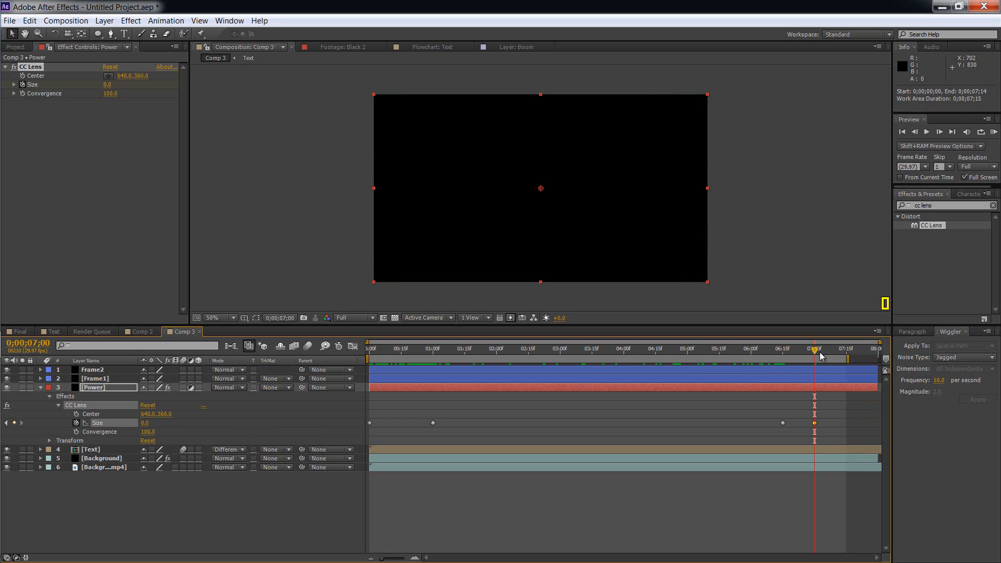
pyautogui.moveTo(814, 352); pyautogui.dragTo(360, 350)
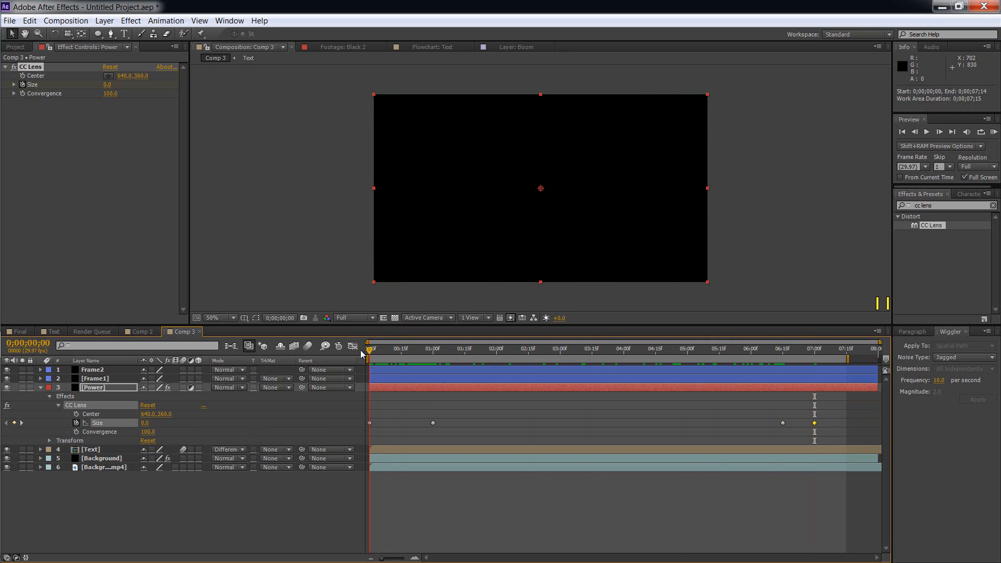
pyautogui.press('space')
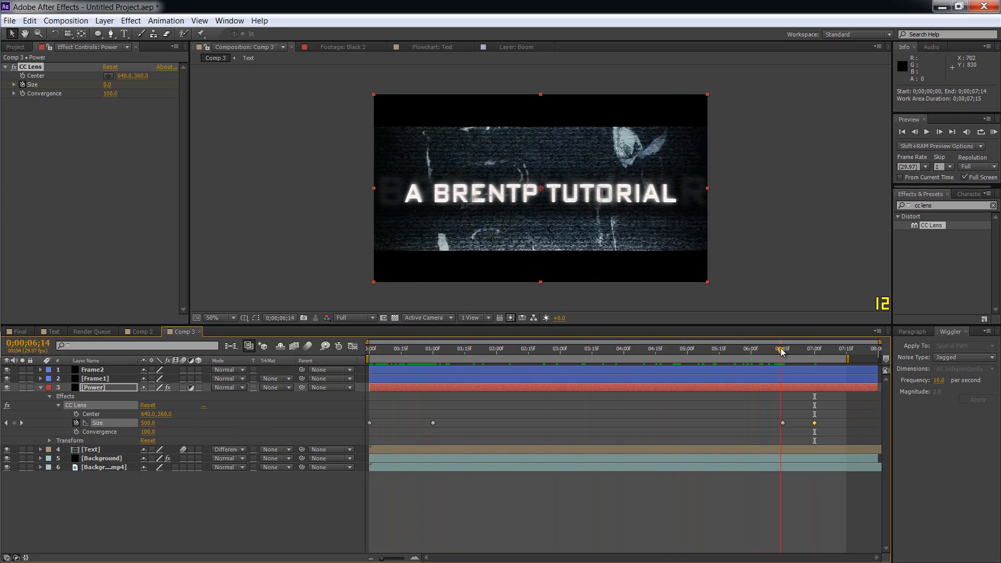
# - Move the last CC Lens Size keyframe to about 0;00;07;05 to slow the closing collapse
pyautogui.moveTo(781, 348)
pyautogui.mouseDown()
pyautogui.moveTo(842, 349)
pyautogui.moveTo(776, 355)
pyautogui.mouseUp()
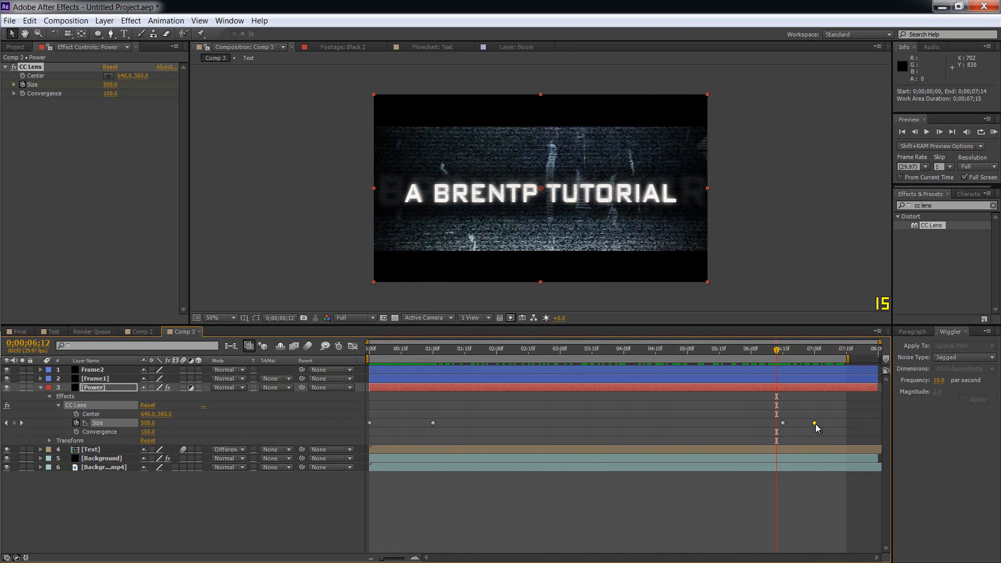
pyautogui.moveTo(815, 424); pyautogui.dragTo(826, 420)
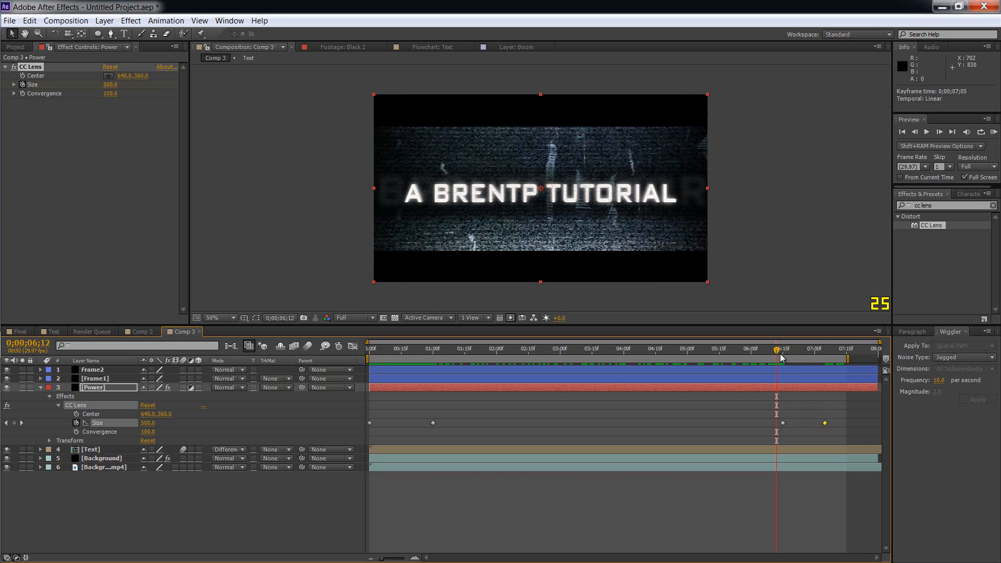
pyautogui.moveTo(781, 354)
pyautogui.mouseDown()
pyautogui.moveTo(836, 359)
pyautogui.moveTo(763, 358)
pyautogui.mouseUp()
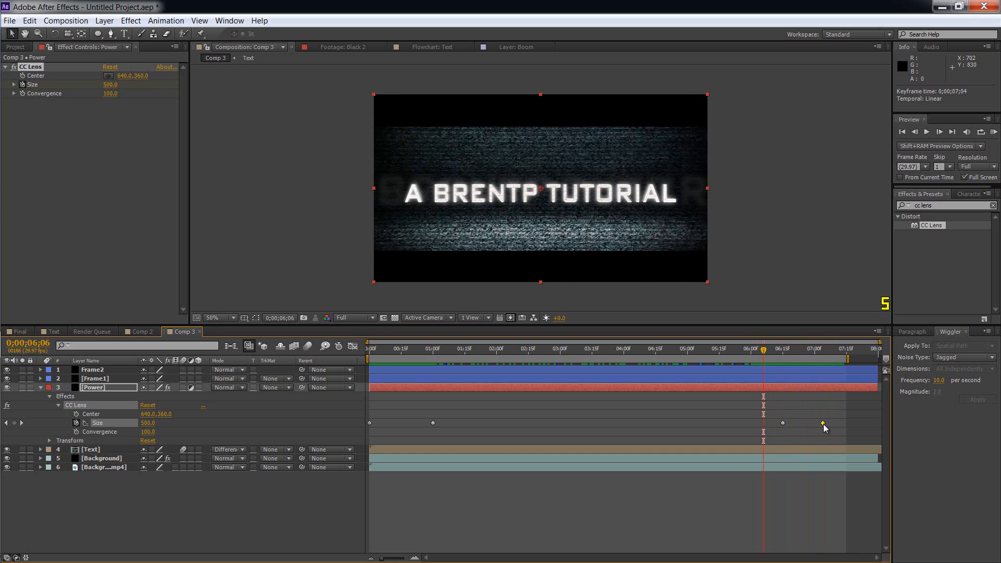
# - Move the last CC Lens Size keyframe to 0;00;07;03, return to the composition's start and collapse the Power layer
pyautogui.moveTo(823, 423); pyautogui.dragTo(821, 423)
pyautogui.moveTo(764, 354); pyautogui.dragTo(352, 374)
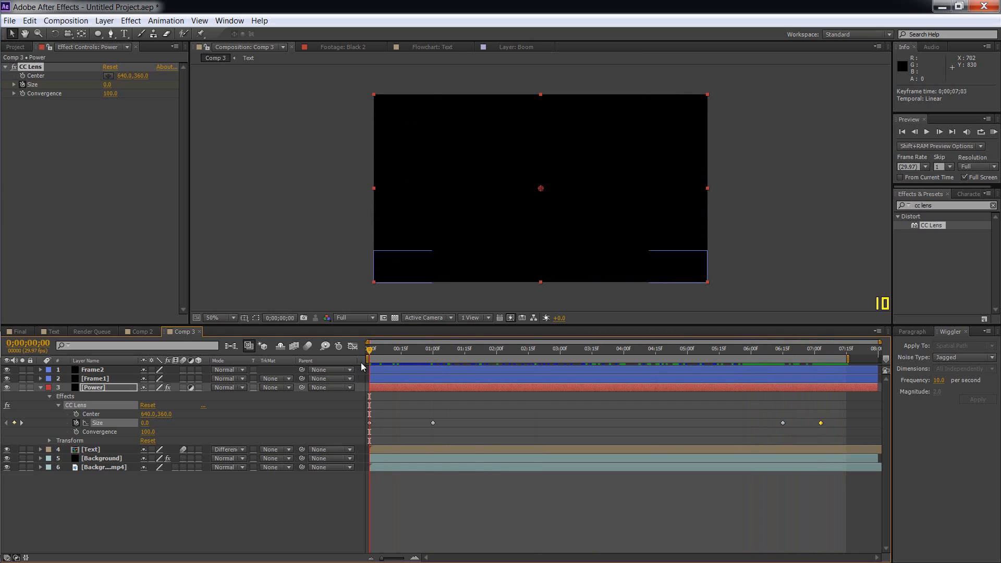
pyautogui.click(40, 387)
pyautogui.click(126, 486)
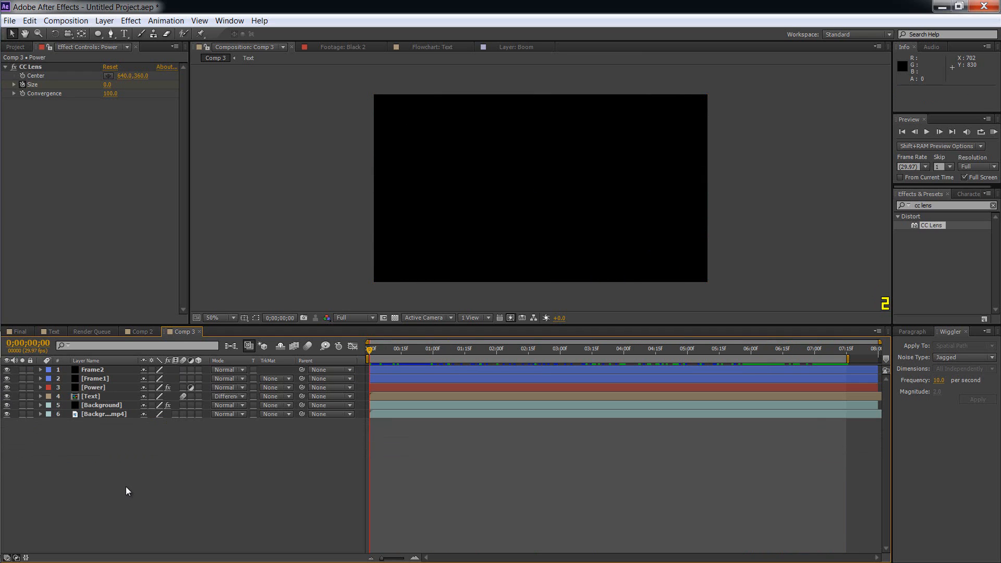
# - Create a comp-sized black solid named Opening Blur, place it beneath Frame1 and make it an adjustment layer
pyautogui.hotkey('ctrl', 'y')
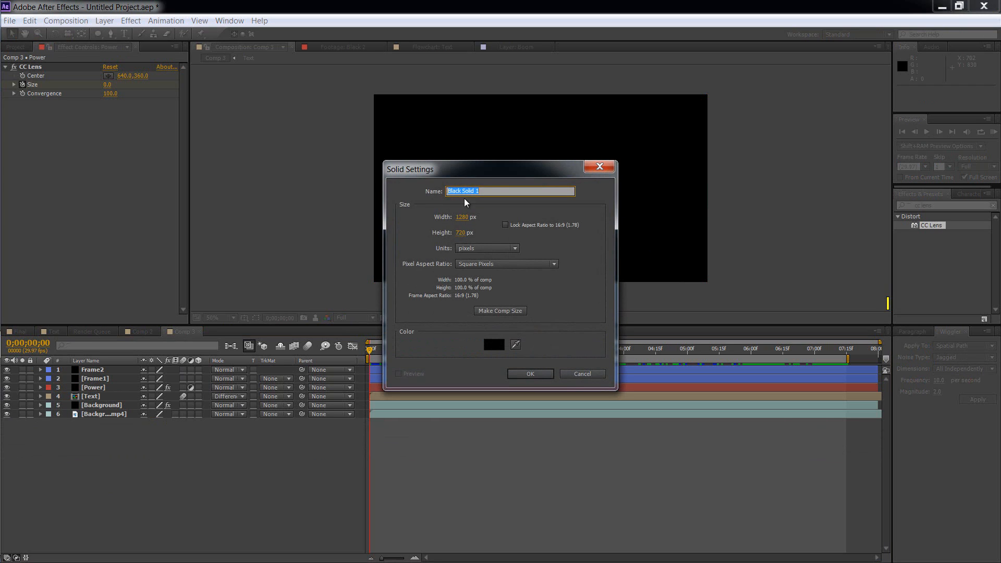
pyautogui.press('BackSpace')
pyautogui.click(499, 312)
pyautogui.click(530, 374)
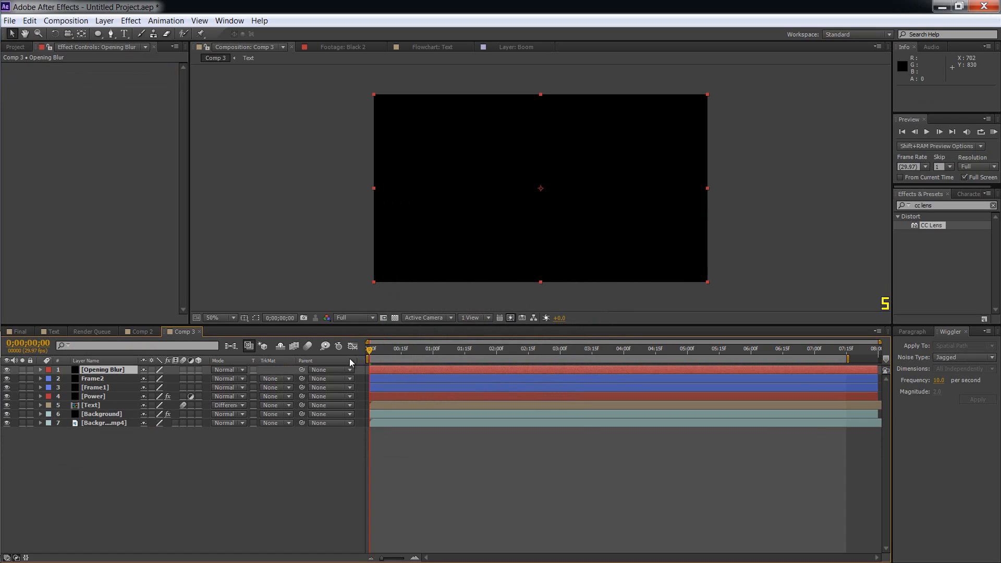
pyautogui.moveTo(94, 371); pyautogui.dragTo(95, 391)
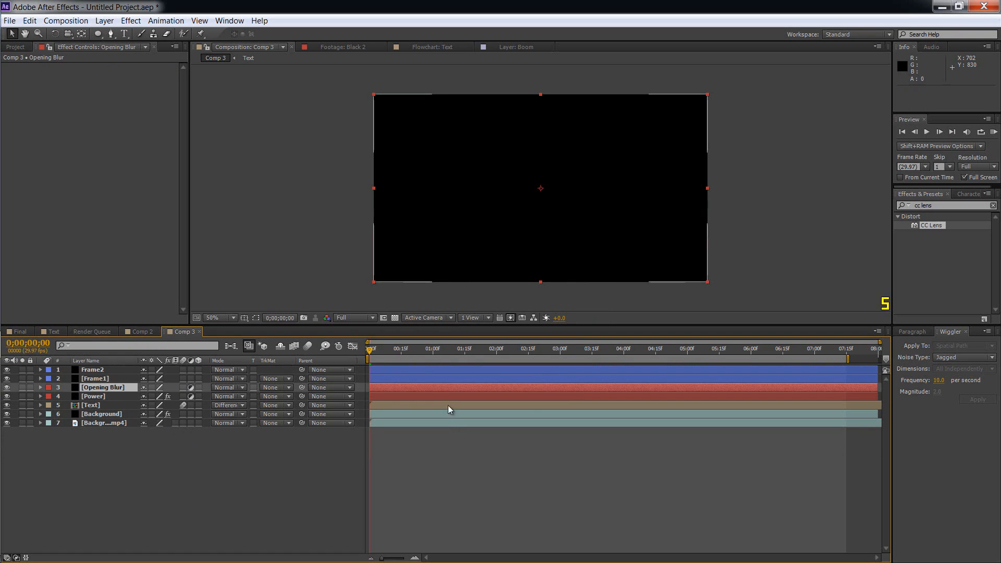
pyautogui.moveTo(371, 353)
pyautogui.mouseDown()
pyautogui.moveTo(385, 356)
pyautogui.moveTo(370, 354)
pyautogui.mouseUp()
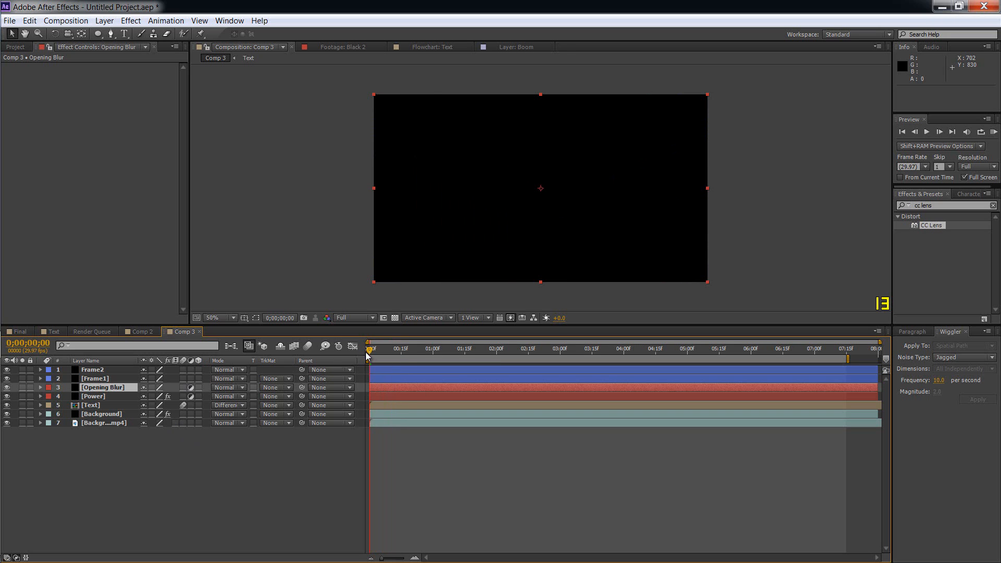
# - Check the incoming blur layer's effect in the Final composition and apply Gaussian Blur to Opening Blur in Comp 3
pyautogui.click(113, 385)
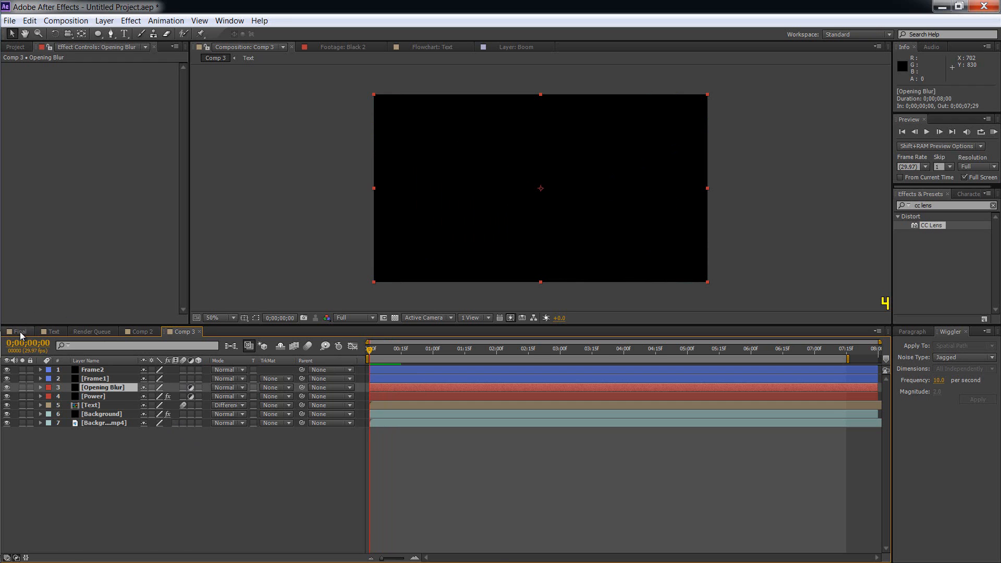
pyautogui.click(20, 331)
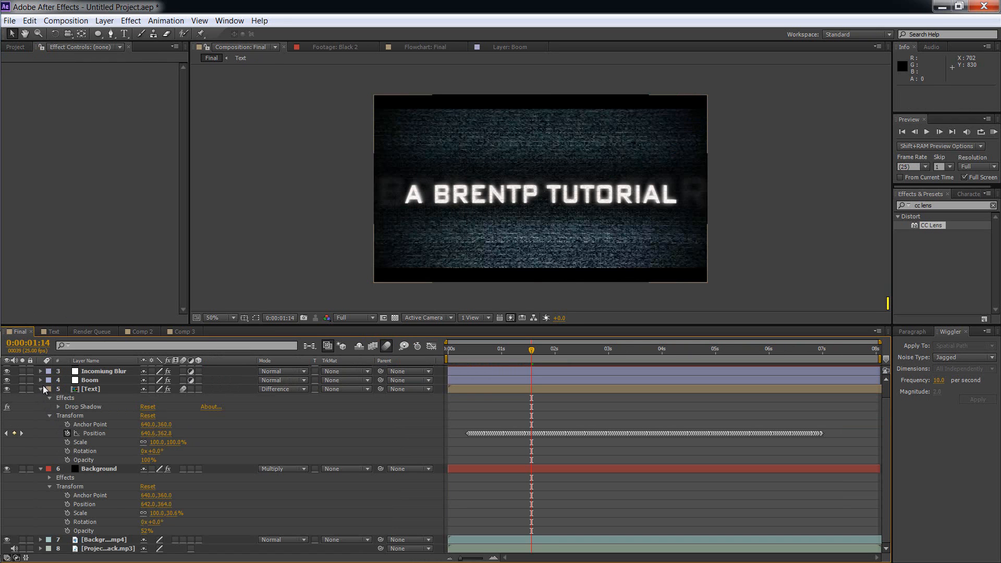
pyautogui.click(41, 389)
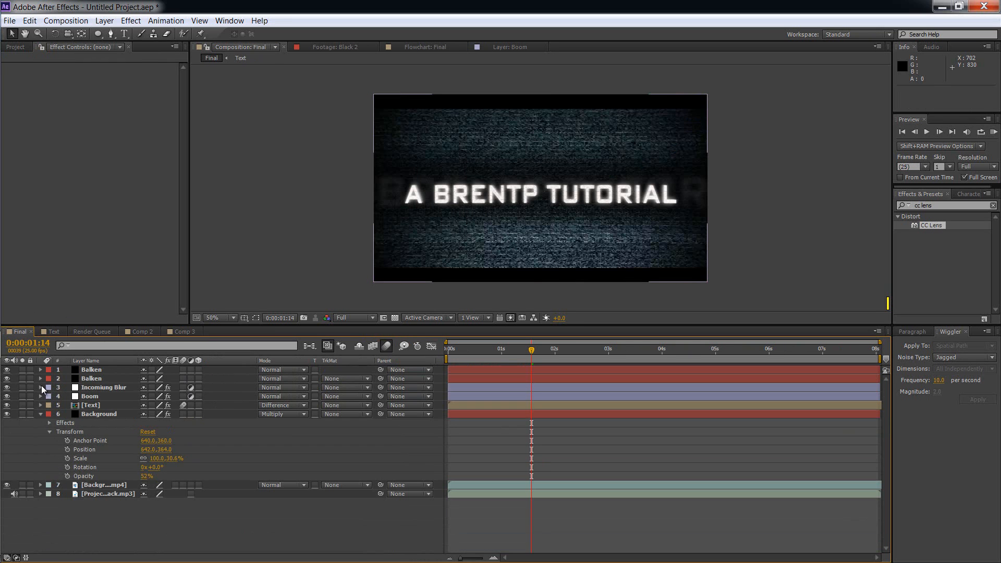
pyautogui.click(42, 386)
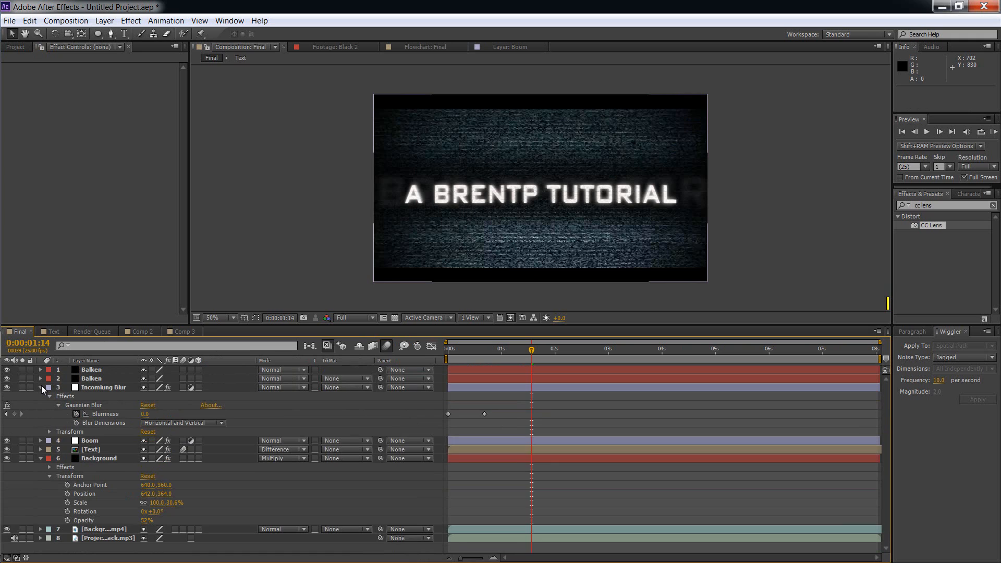
pyautogui.click(181, 332)
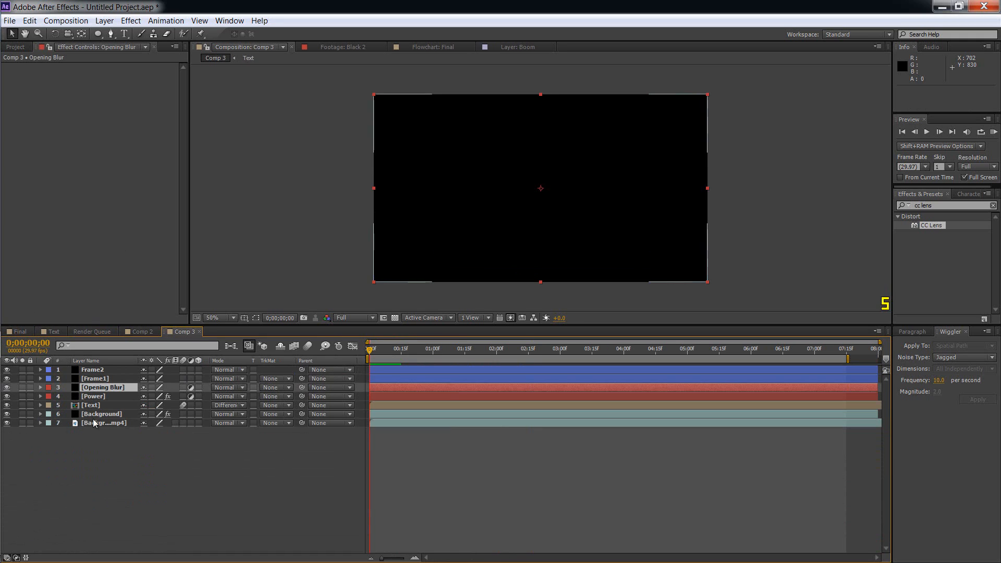
pyautogui.click(105, 387)
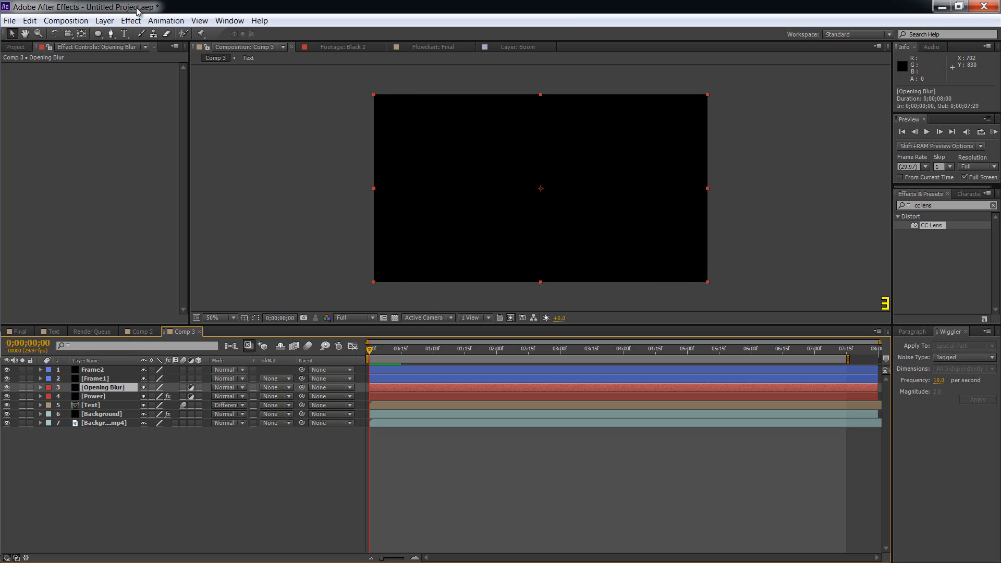
pyautogui.click(131, 20)
pyautogui.moveTo(226, 102)
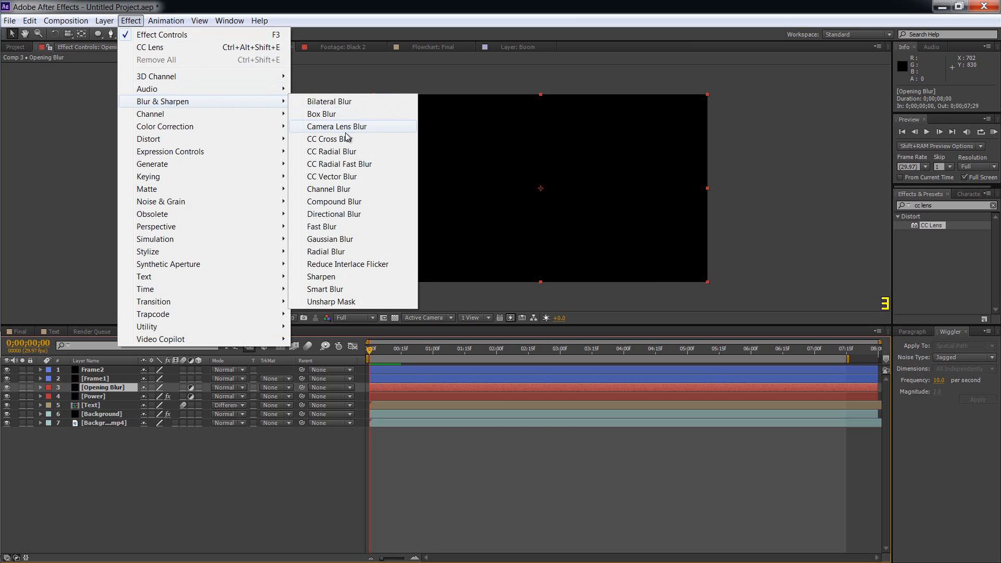
pyautogui.click(331, 239)
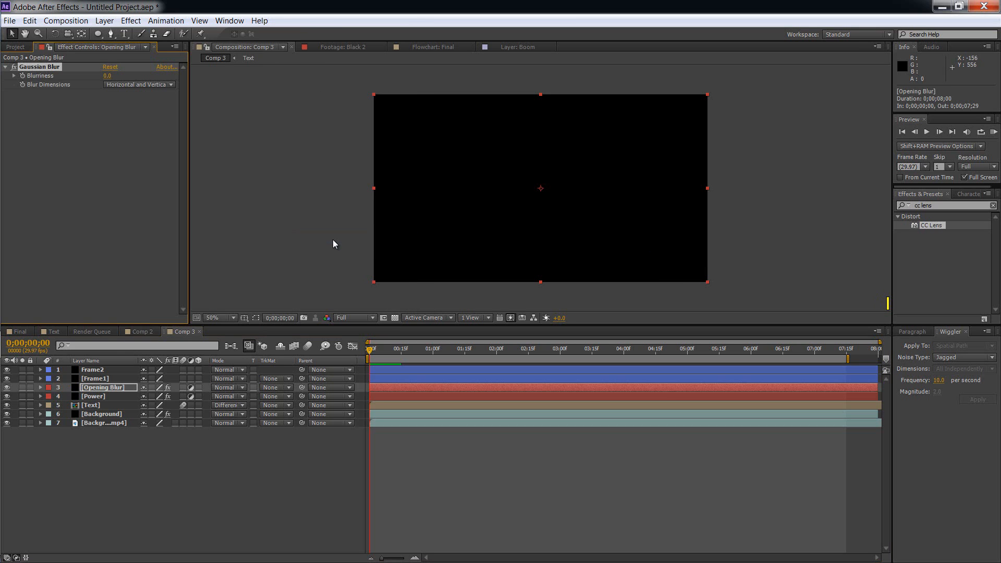
# - Check the Incoming Blur layer's properties in Comp 2 and reveal Opening Blur's Gaussian Blur properties in Comp 3
pyautogui.click(141, 332)
pyautogui.click(40, 387)
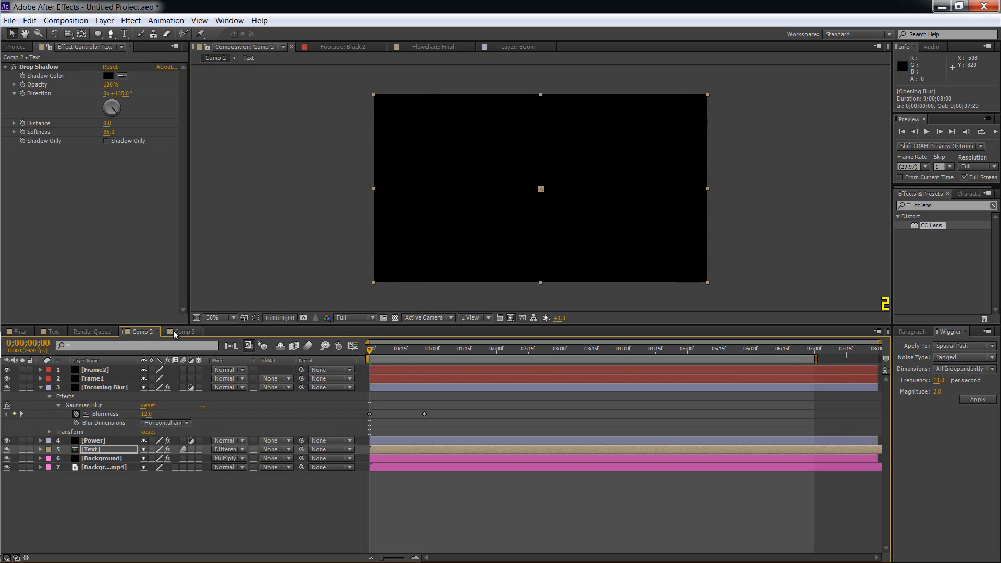
pyautogui.click(49, 429)
pyautogui.click(50, 431)
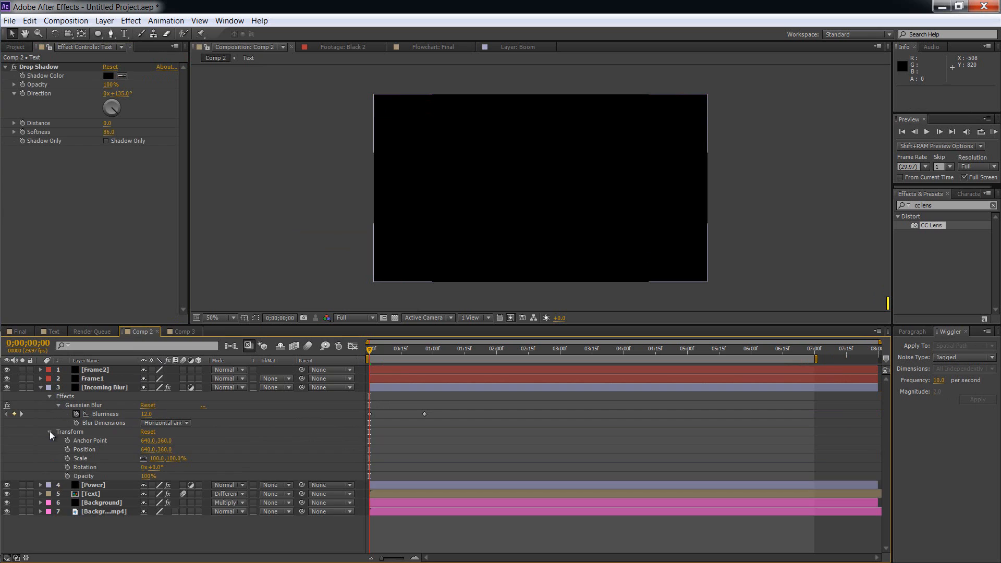
pyautogui.click(180, 331)
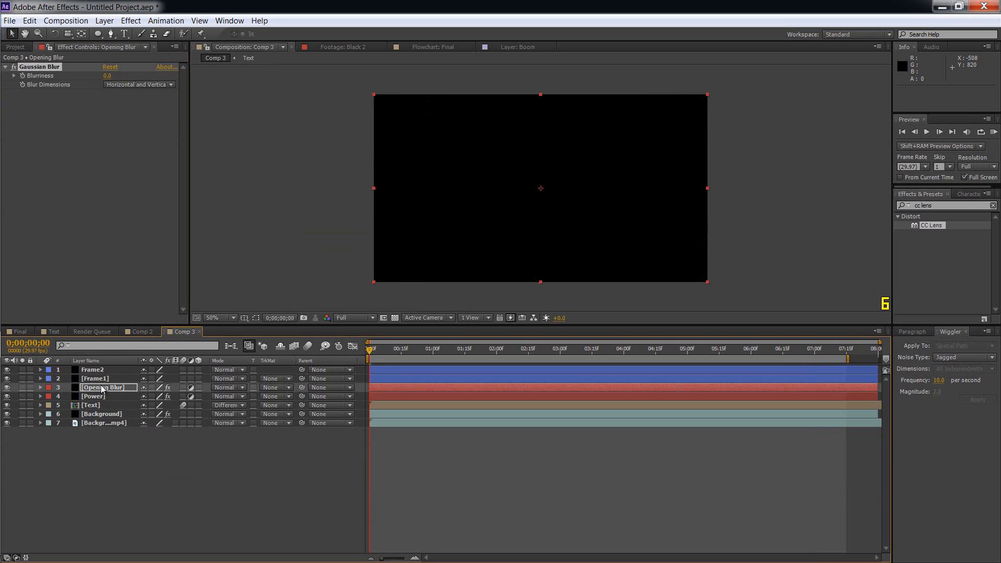
pyautogui.click(40, 389)
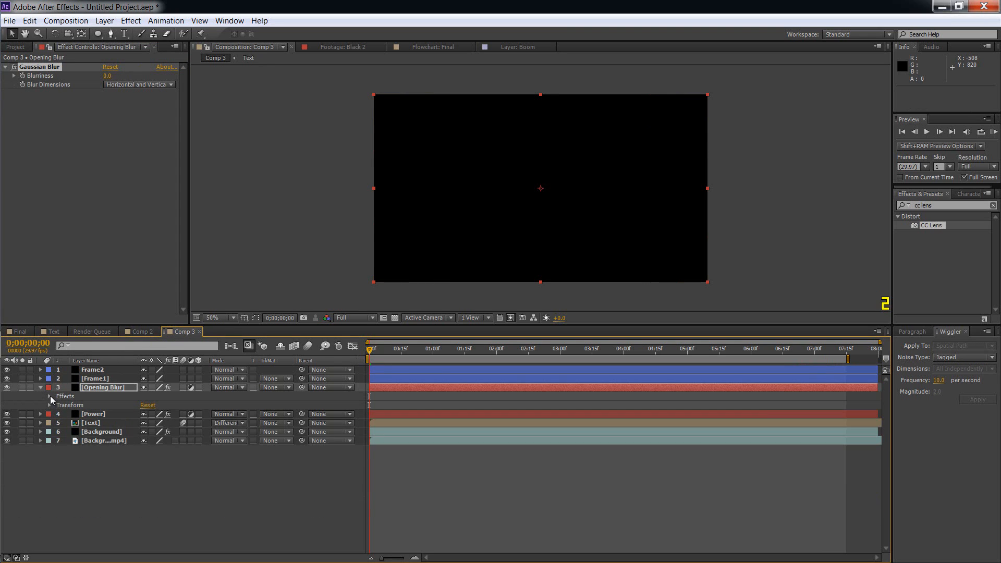
pyautogui.click(50, 396)
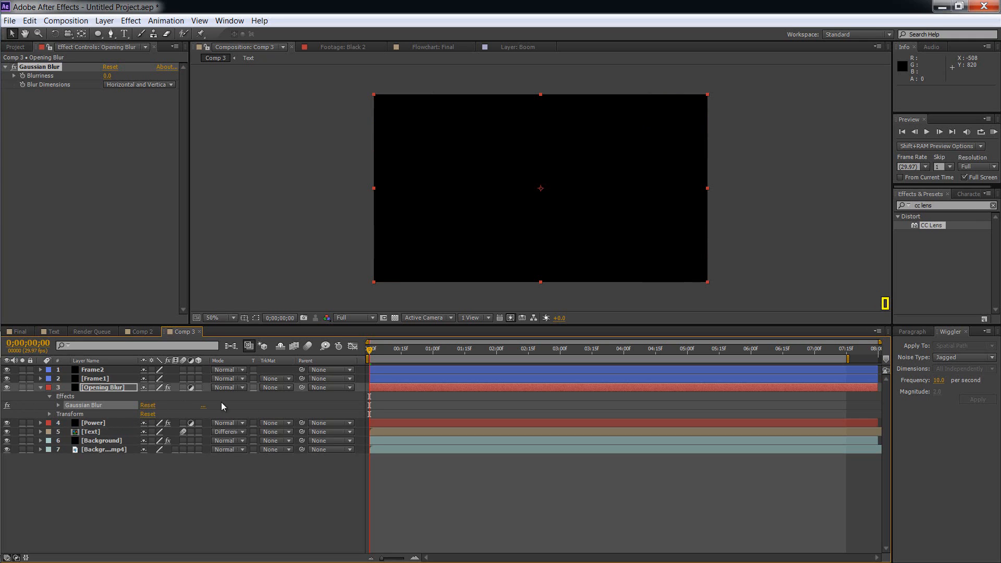
pyautogui.click(57, 406)
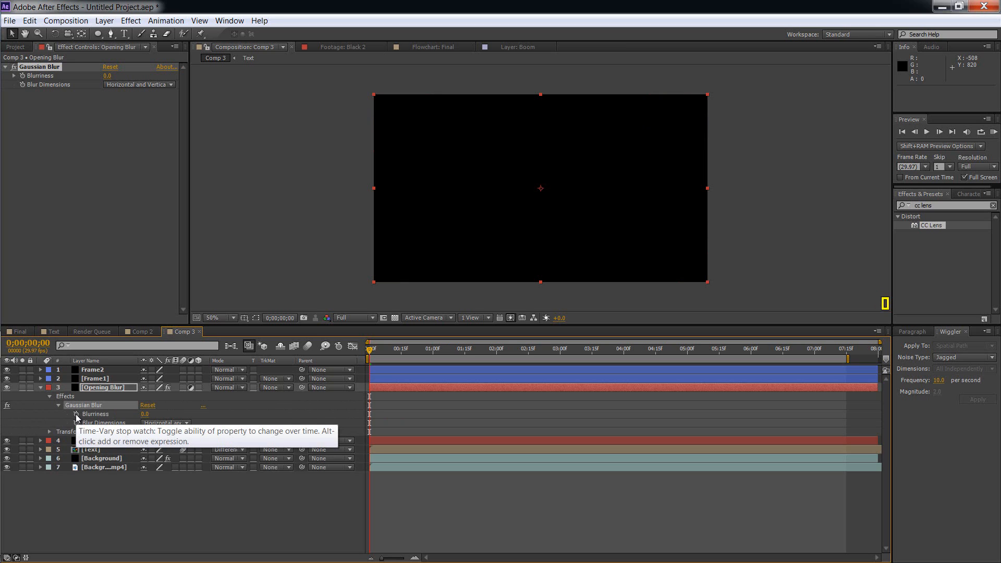
# - Add a Blurriness keyframe of 20 to Opening Blur at 0;00;00;00, rechecking the blur value used in Comp 2
pyautogui.click(76, 414)
pyautogui.click(145, 414)
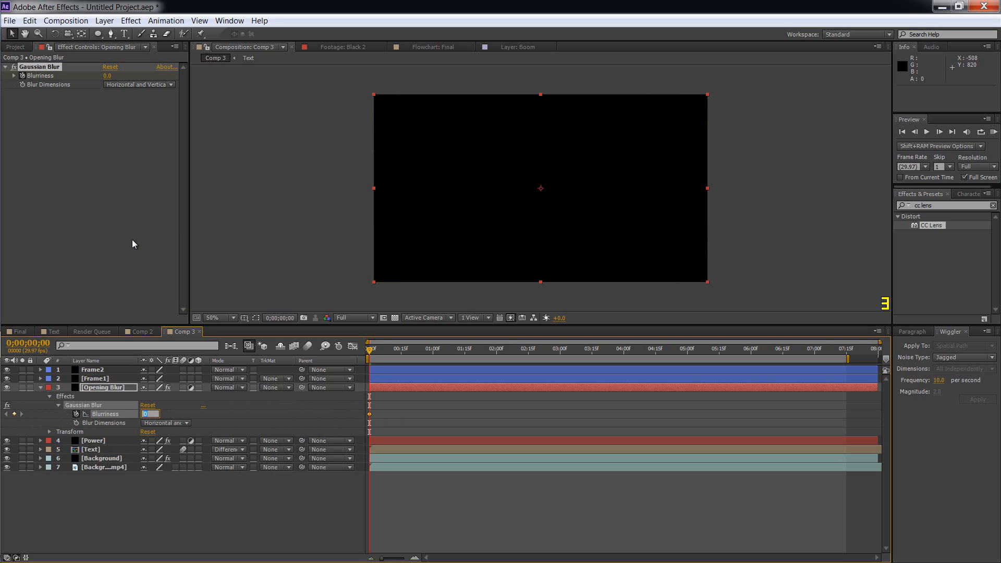
pyautogui.click(147, 328)
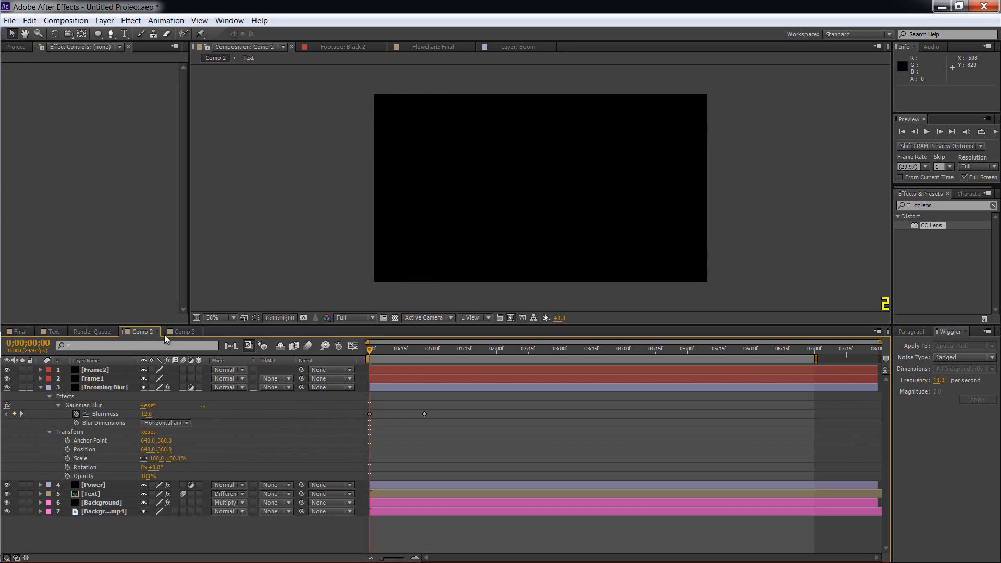
pyautogui.click(184, 331)
pyautogui.click(146, 414)
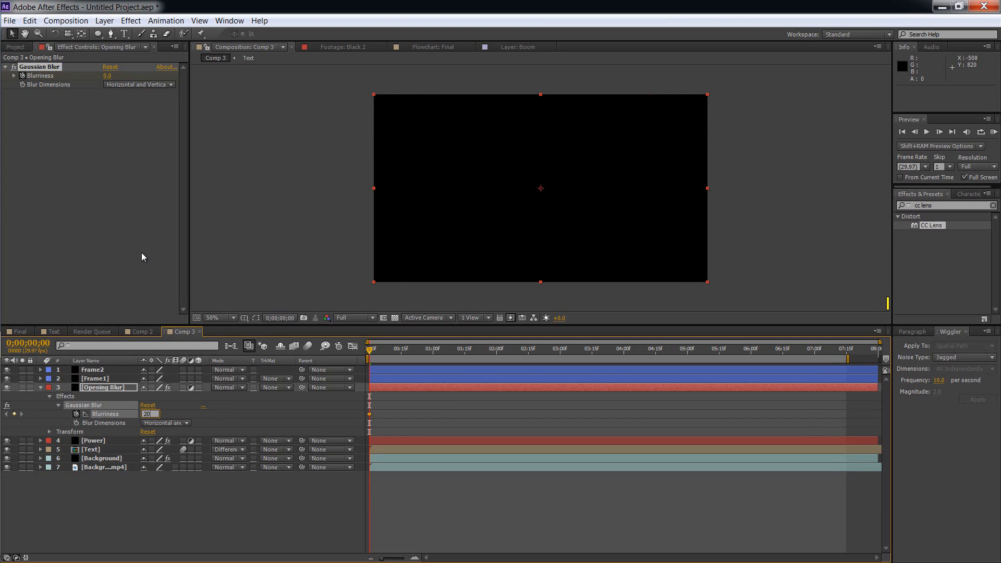
pyautogui.press('Return')
# - Keyframe Opening Blur's Blurriness at 0 at 0;00;00;13, preview the animation and collapse the layer
pyautogui.moveTo(370, 352); pyautogui.dragTo(397, 355)
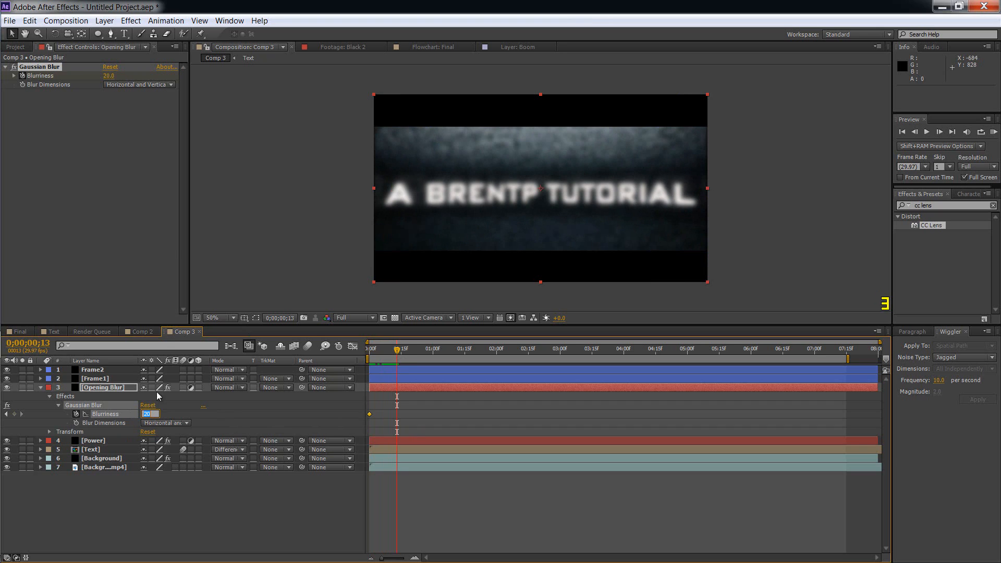
pyautogui.press('Return')
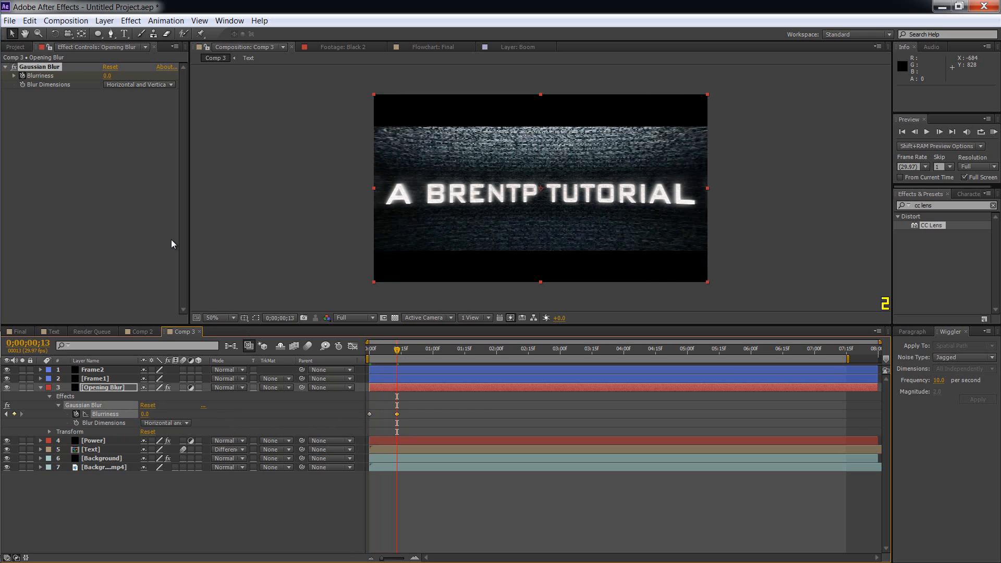
pyautogui.moveTo(399, 349); pyautogui.dragTo(606, 349)
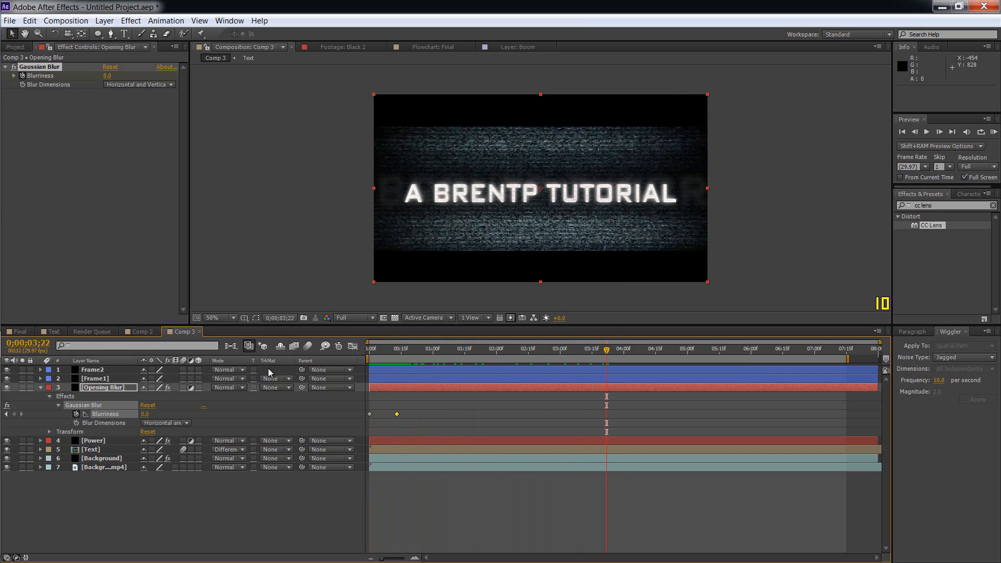
pyautogui.click(40, 388)
pyautogui.press('space')
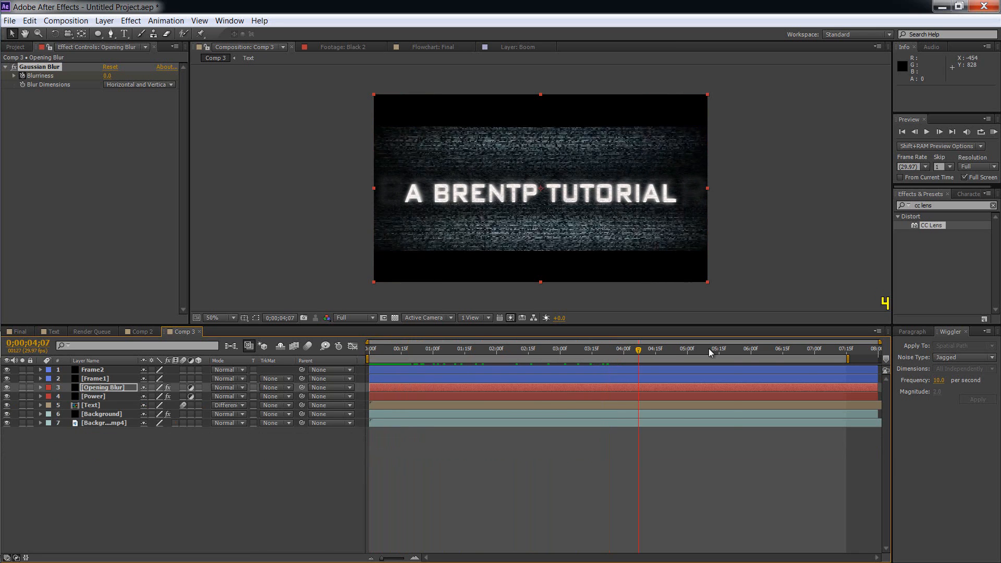
# - Reveal the Text layer's Transform properties and add Position keyframes of 640, 360 at 0;00;00;10 and 0;00;06;27
pyautogui.moveTo(709, 348); pyautogui.dragTo(391, 349)
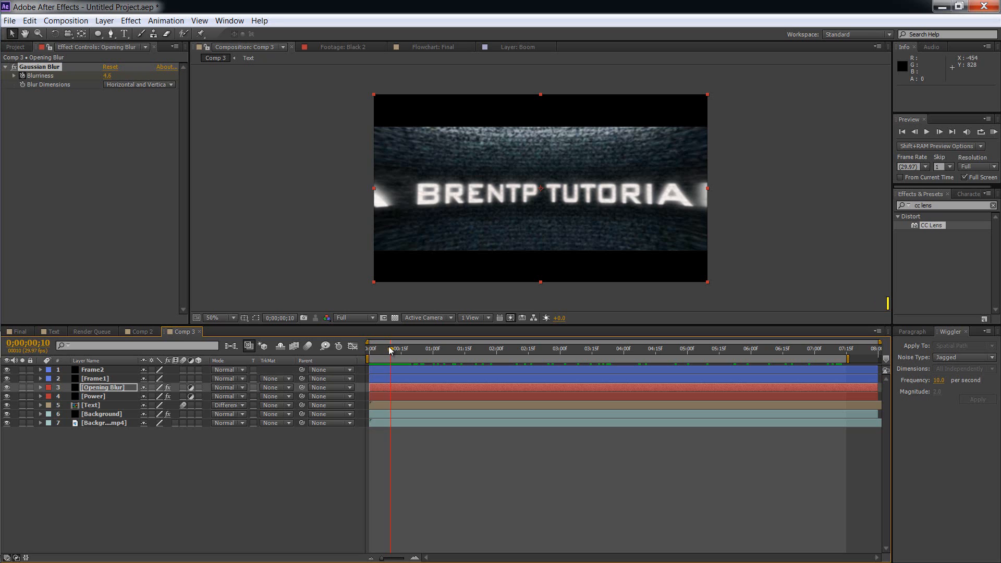
pyautogui.click(98, 406)
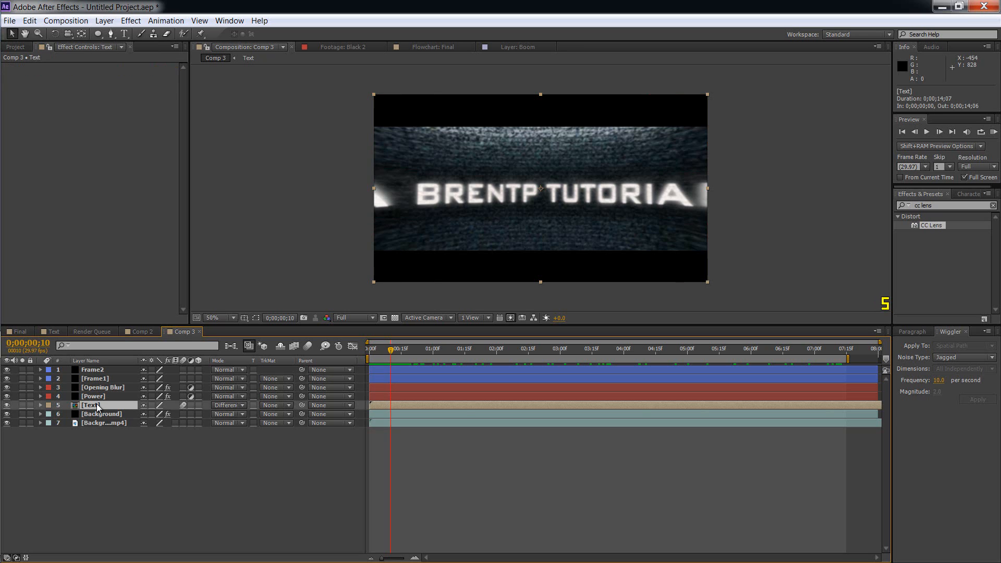
pyautogui.click(41, 405)
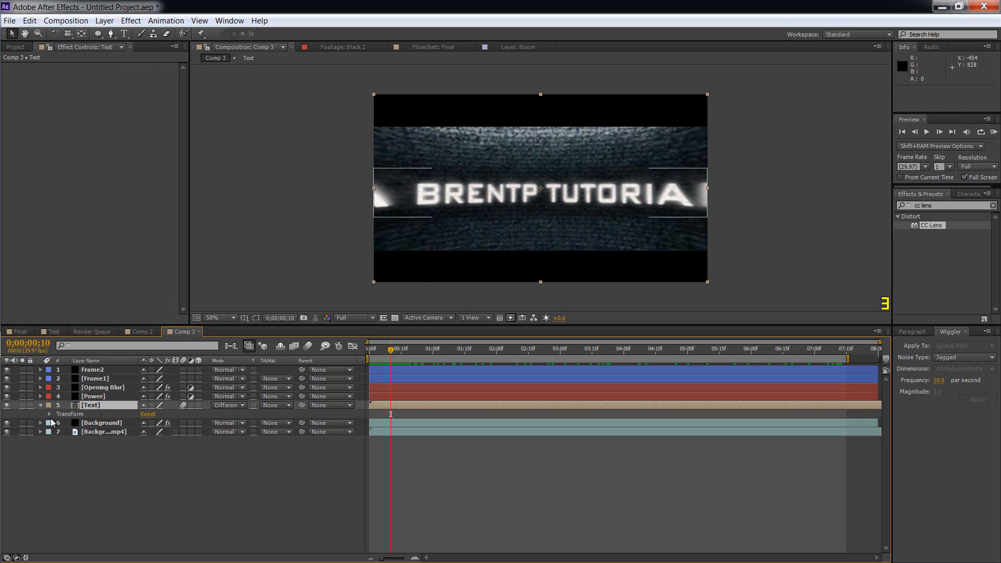
pyautogui.click(51, 414)
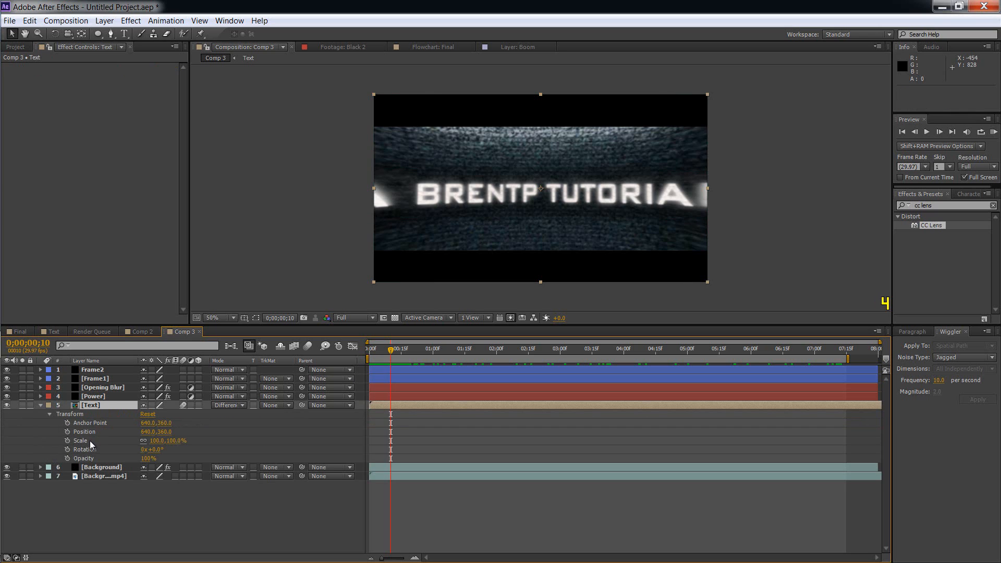
pyautogui.click(67, 432)
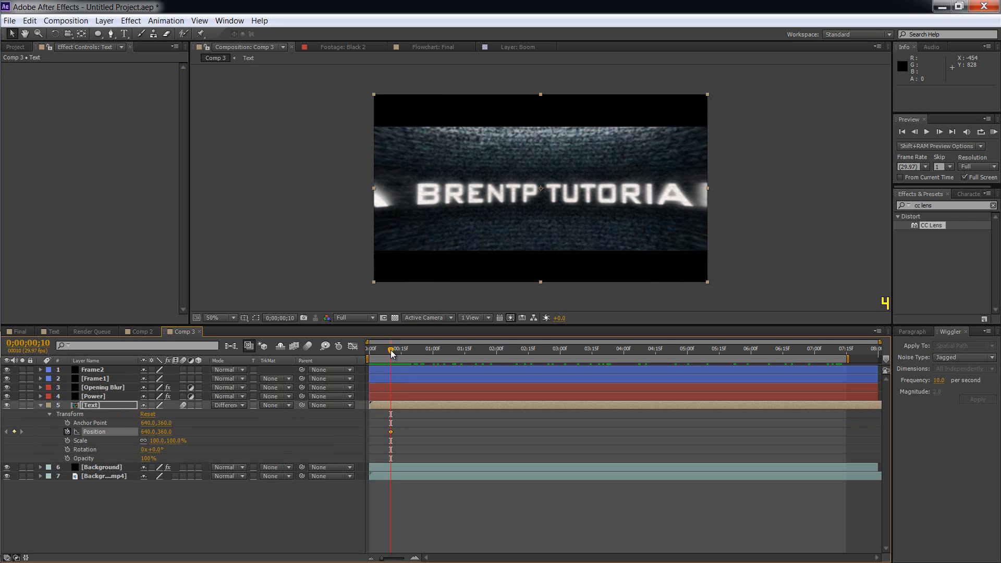
pyautogui.moveTo(393, 352); pyautogui.dragTo(808, 366)
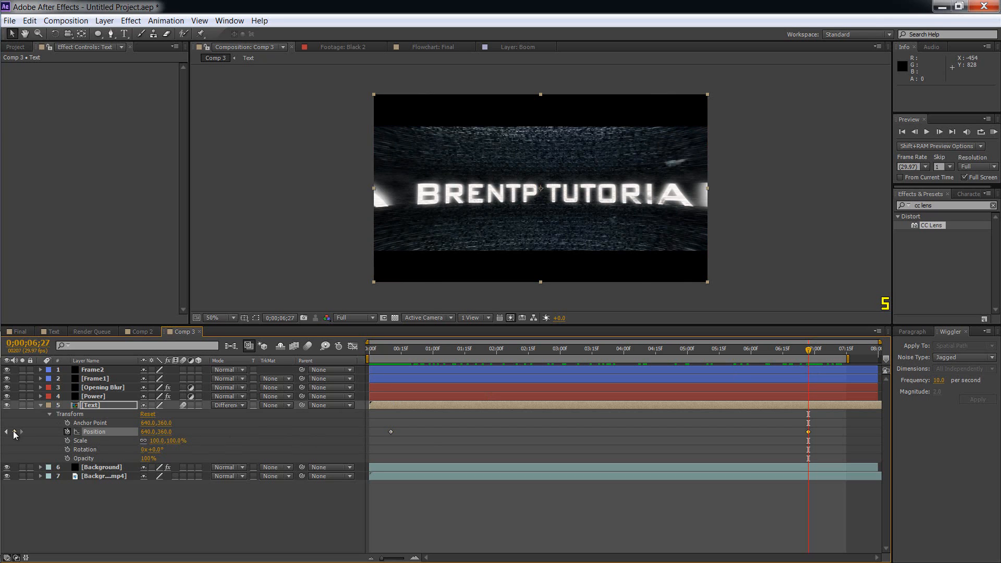
# - Apply the Wiggler to both Position keyframes of the Text layer along the Spatial Path, with a magnitude of 3.5
pyautogui.moveTo(386, 432); pyautogui.dragTo(821, 436)
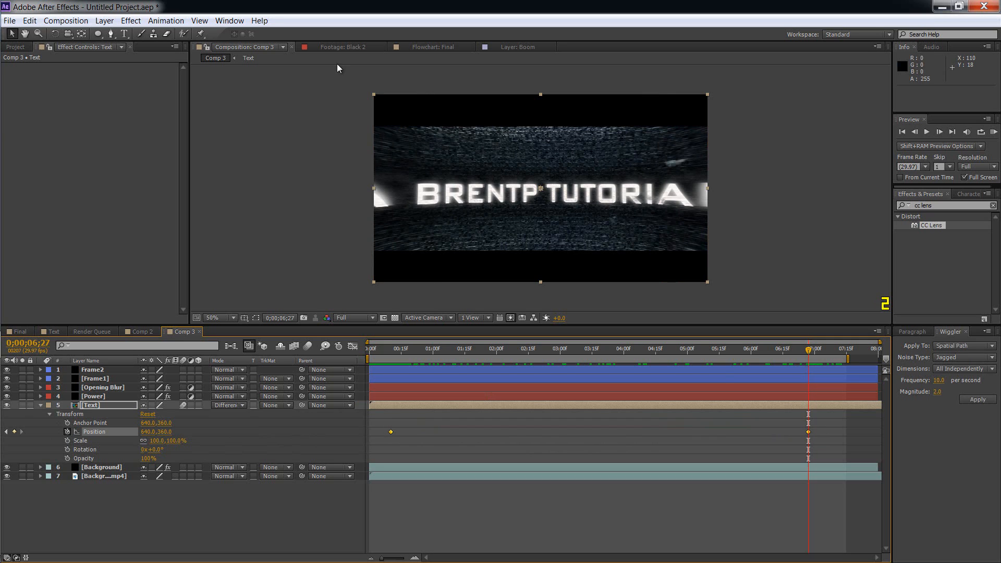
pyautogui.click(231, 21)
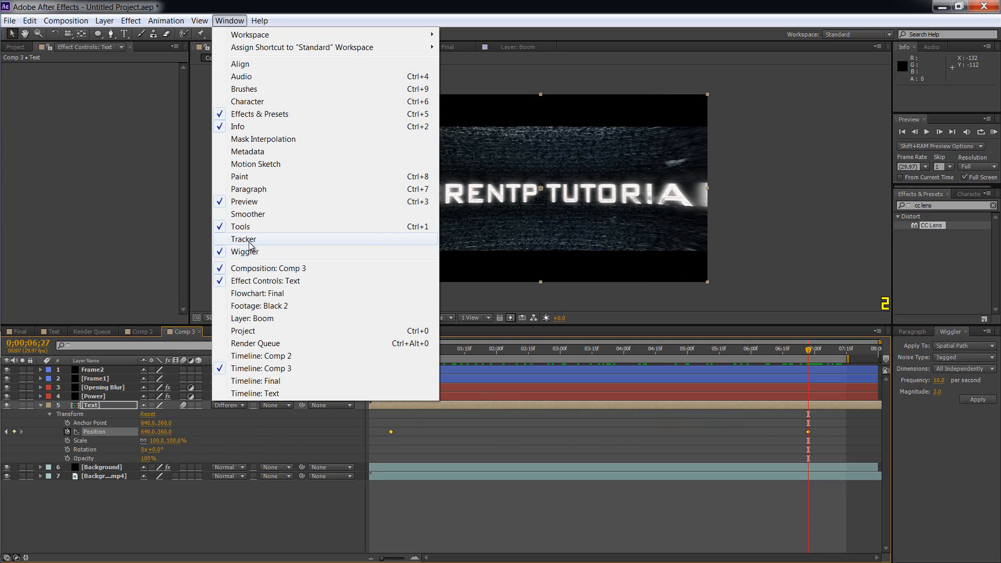
pyautogui.click(157, 248)
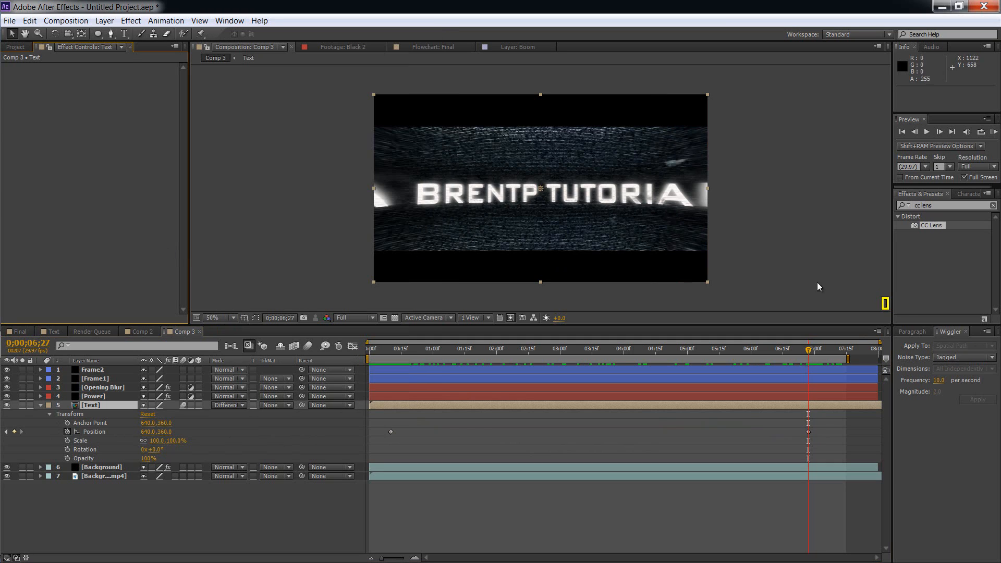
pyautogui.click(939, 432)
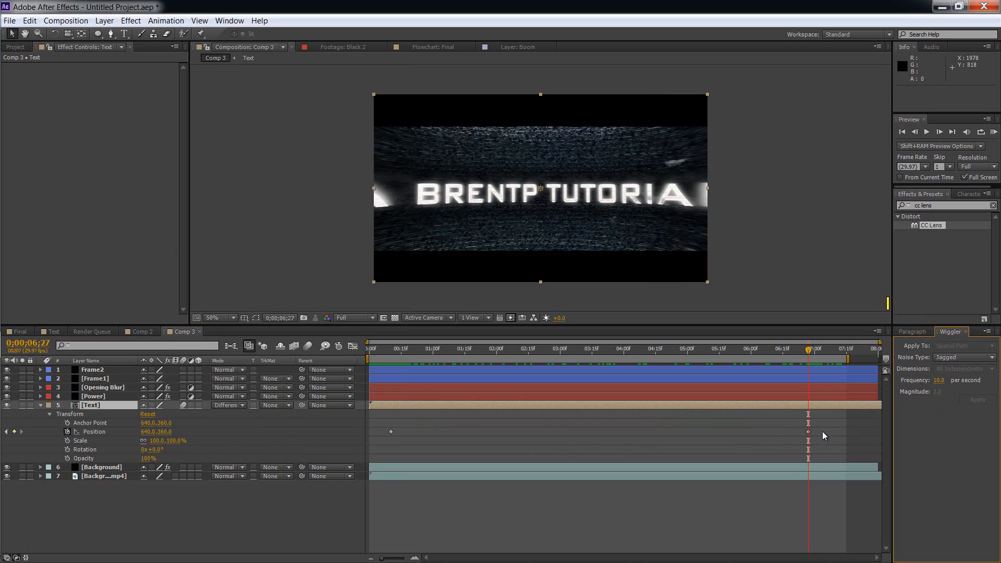
pyautogui.moveTo(822, 435); pyautogui.dragTo(374, 441)
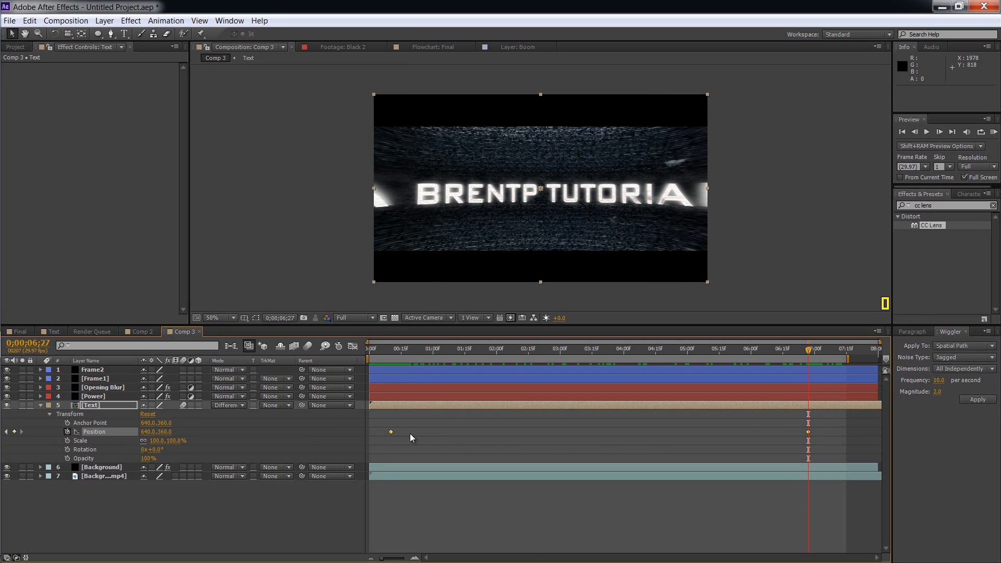
pyautogui.click(936, 392)
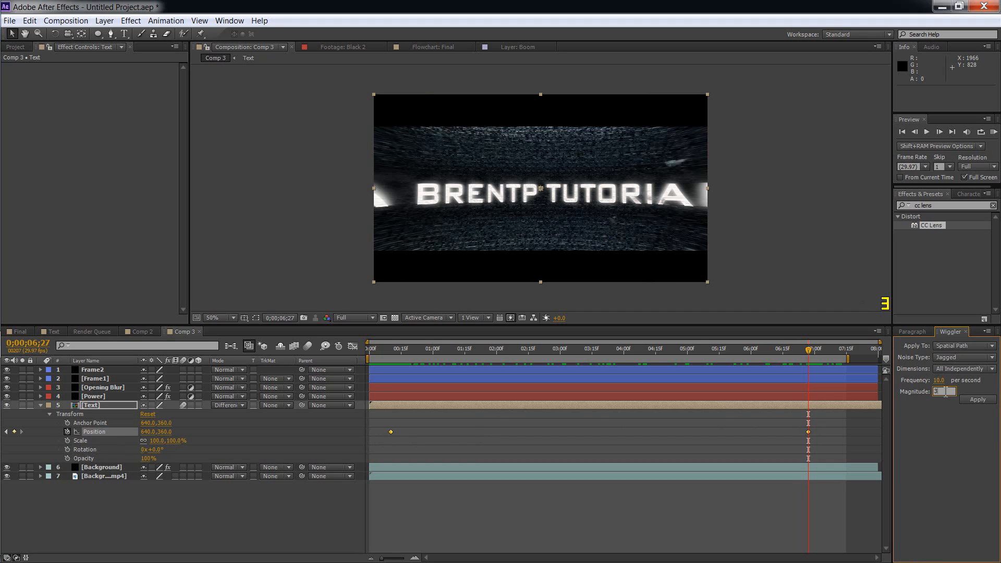
pyautogui.press('Return')
pyautogui.click(976, 400)
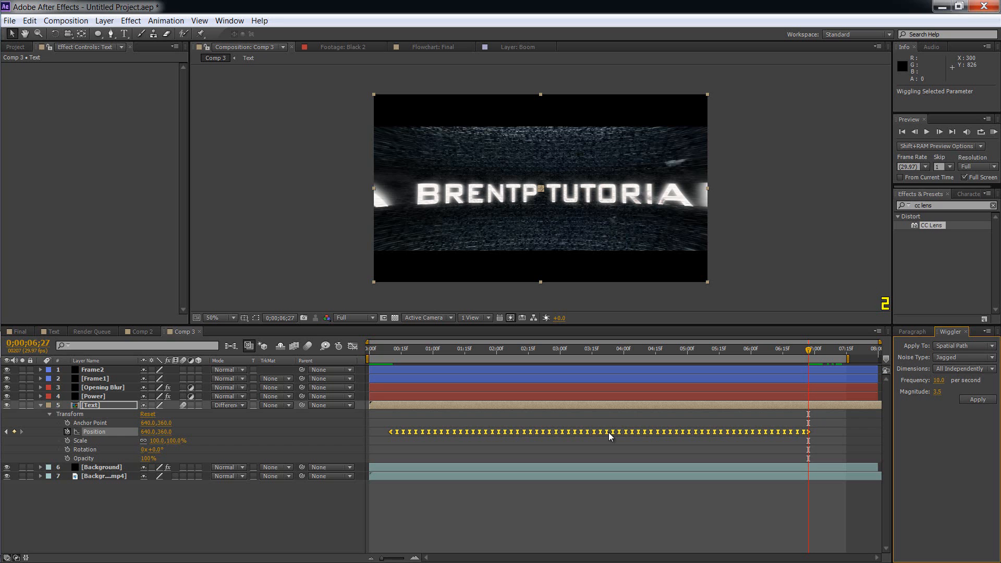
# - Preview Comp 3 from 0;00;00;00 to check the wiggling motion of the text
pyautogui.press('pageup')
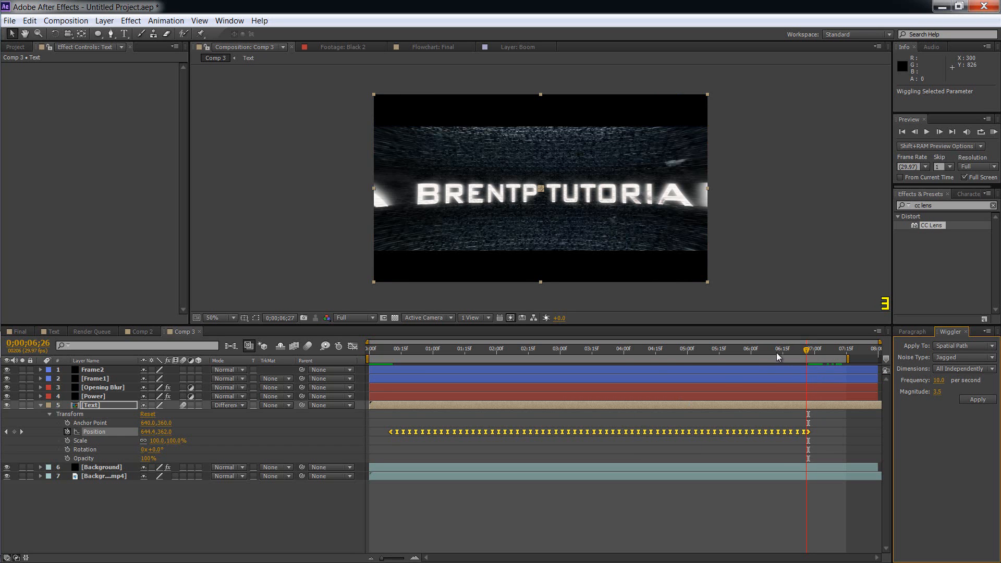
pyautogui.moveTo(777, 356); pyautogui.dragTo(354, 374)
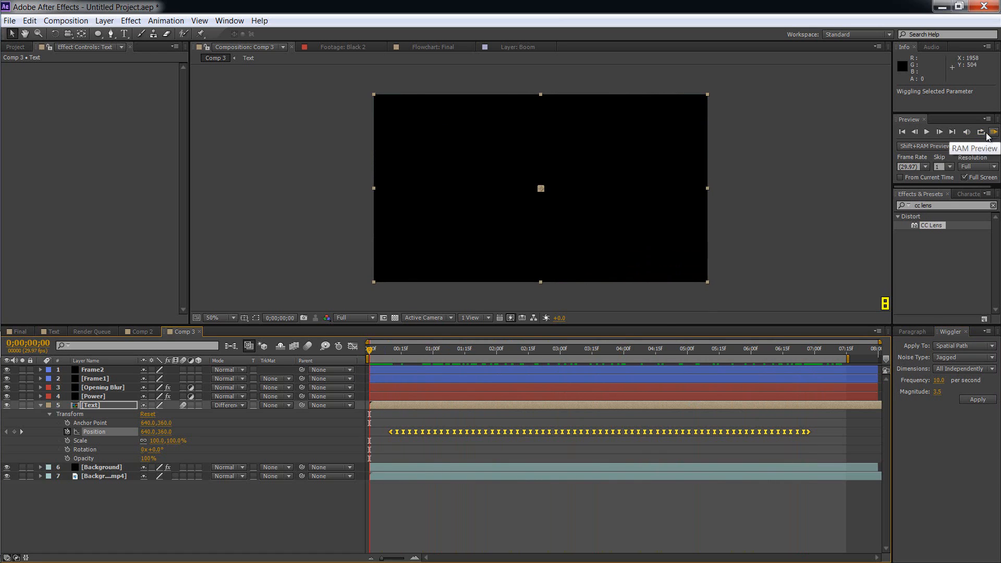
pyautogui.click(927, 132)
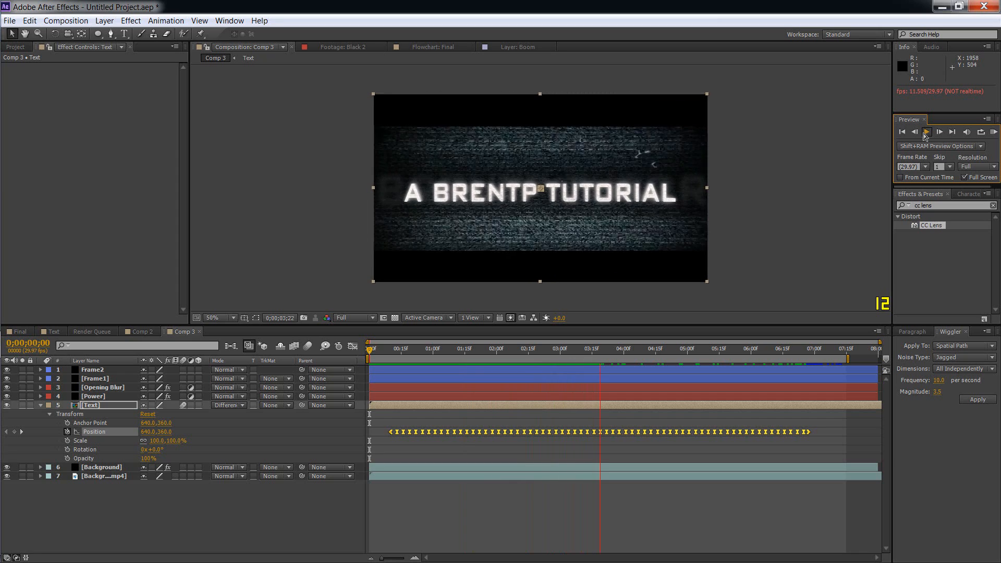
# - Collapse the Text layer's properties and run a full-screen RAM preview of Comp 3
pyautogui.click(42, 406)
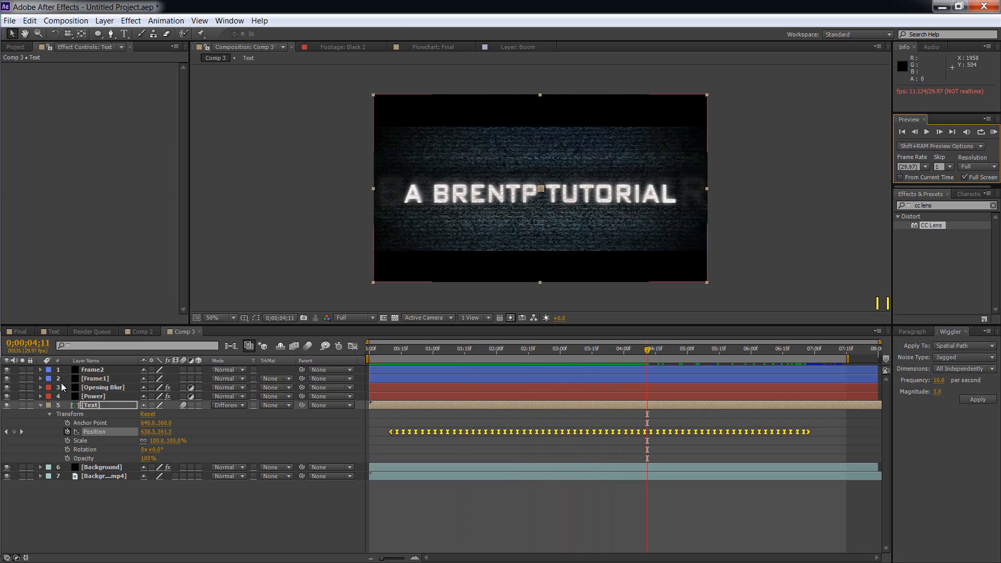
pyautogui.click(41, 406)
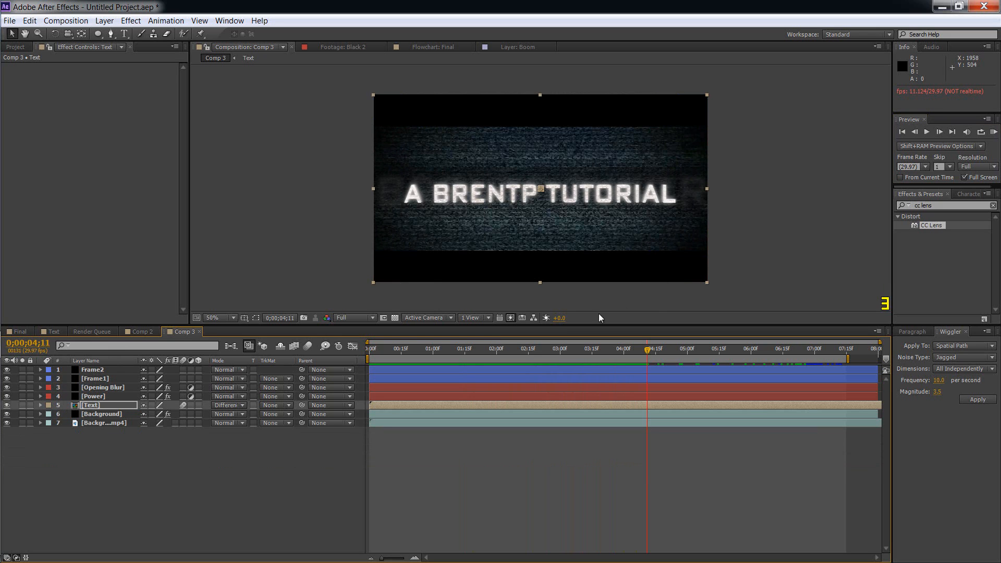
pyautogui.click(927, 132)
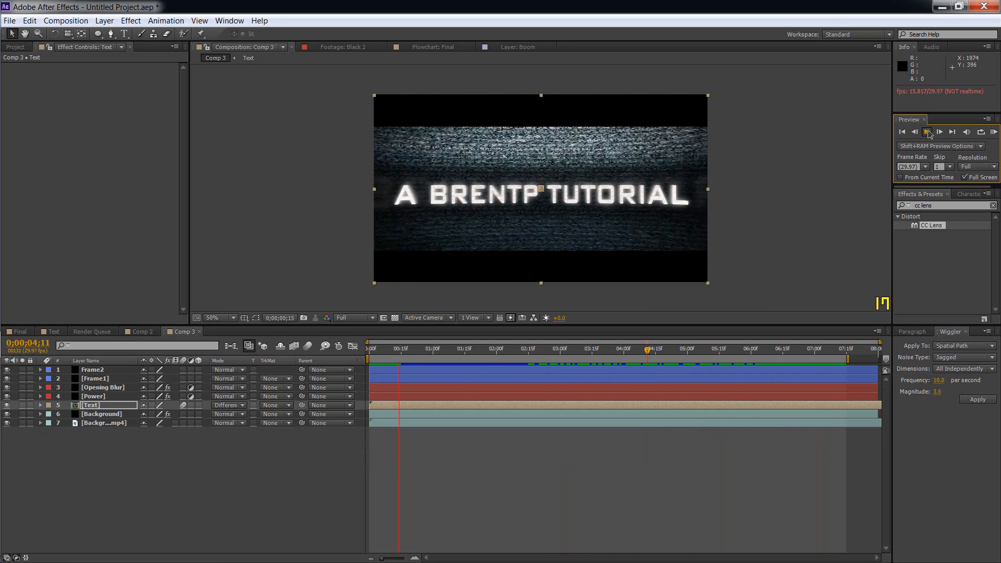
pyautogui.click(993, 131)
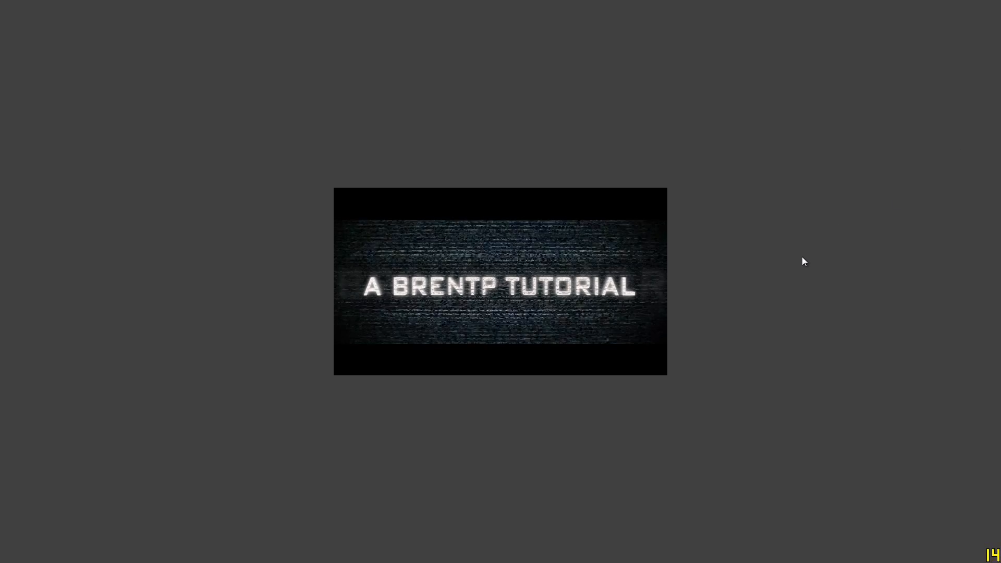